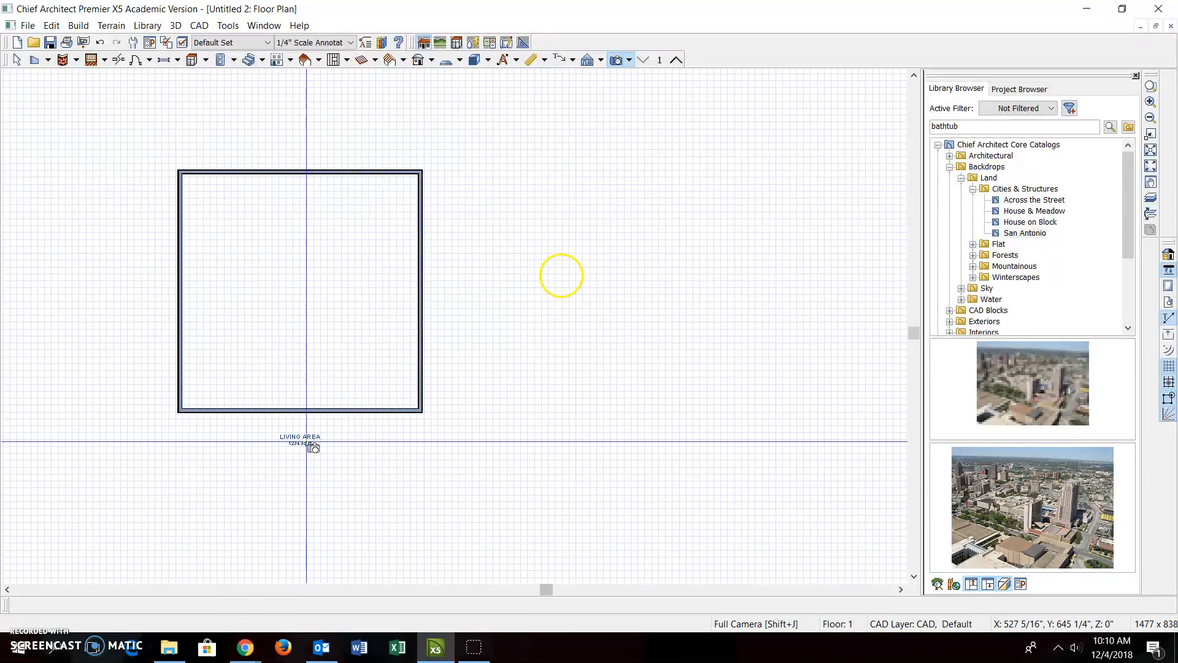
Step: Switch to the Mertz Cabin floor plan and view its tall stone fireplace in a full camera view from floor 2
click(1138, 27)
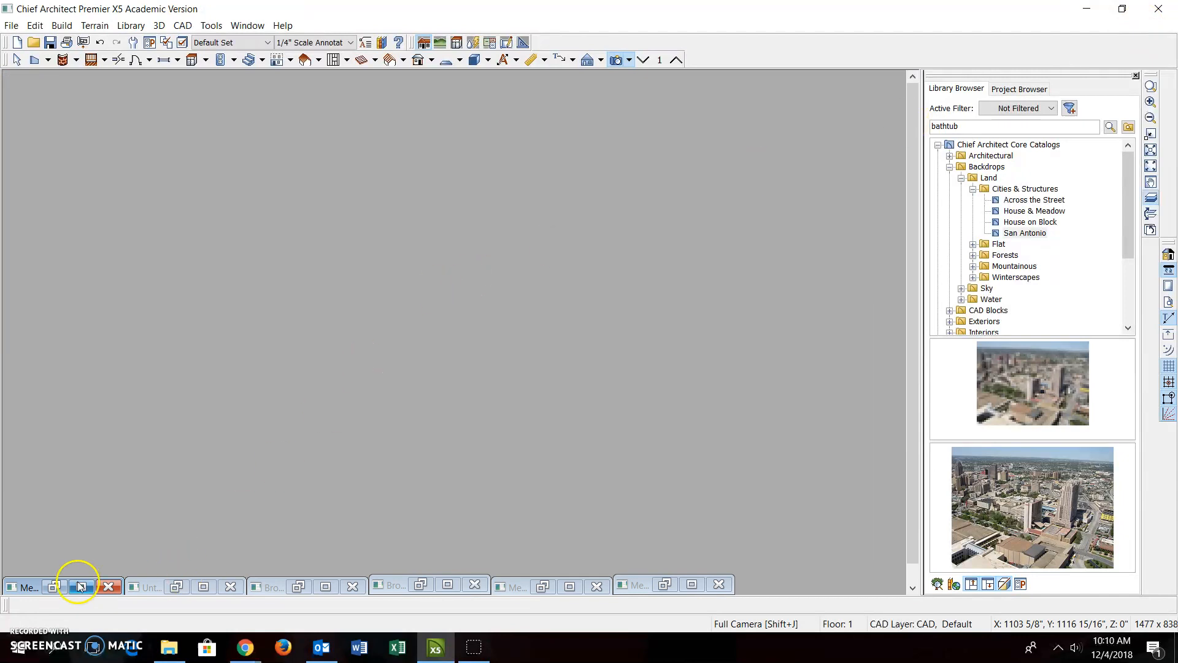
click(80, 586)
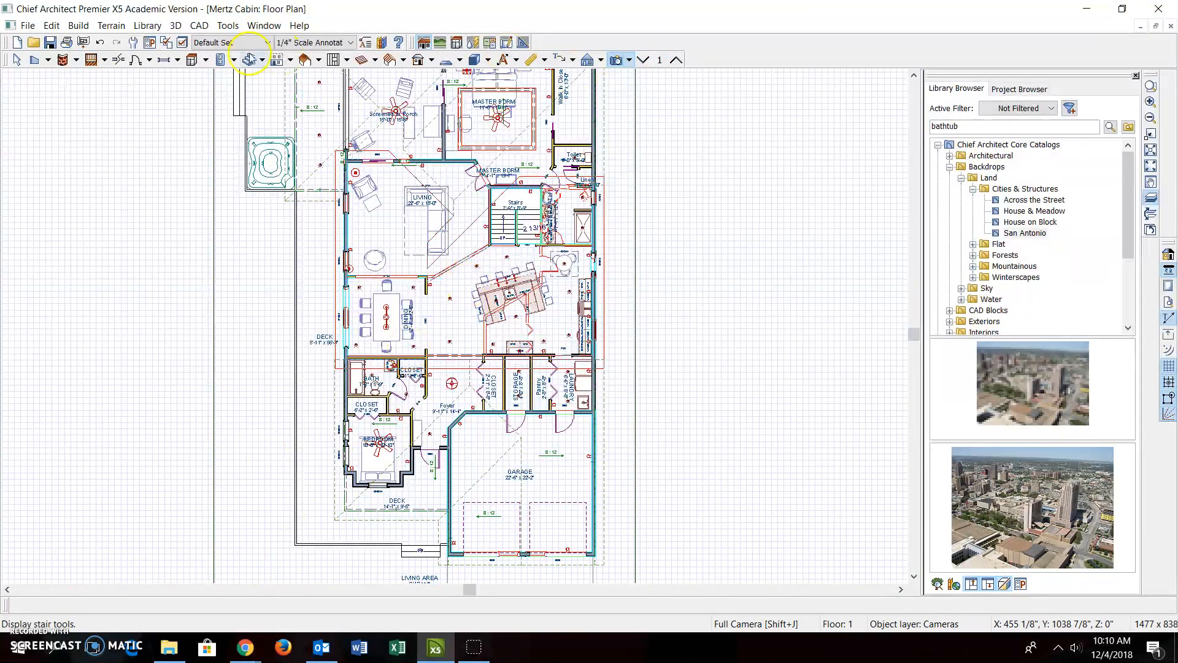
click(630, 59)
click(638, 76)
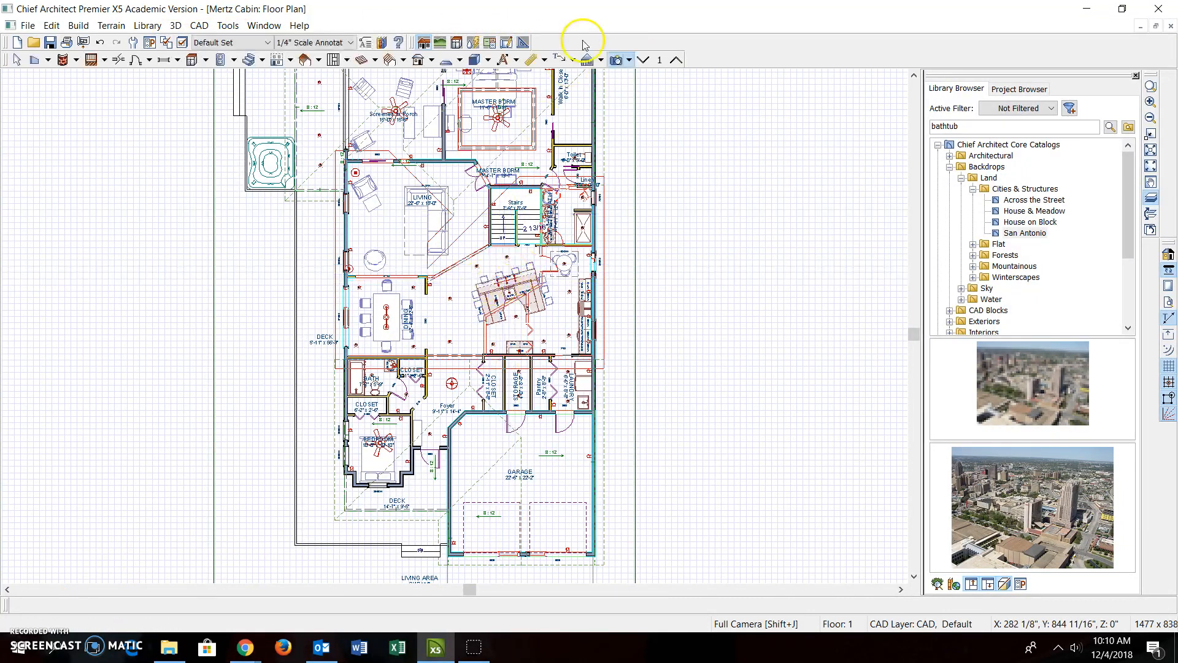
click(676, 60)
click(399, 243)
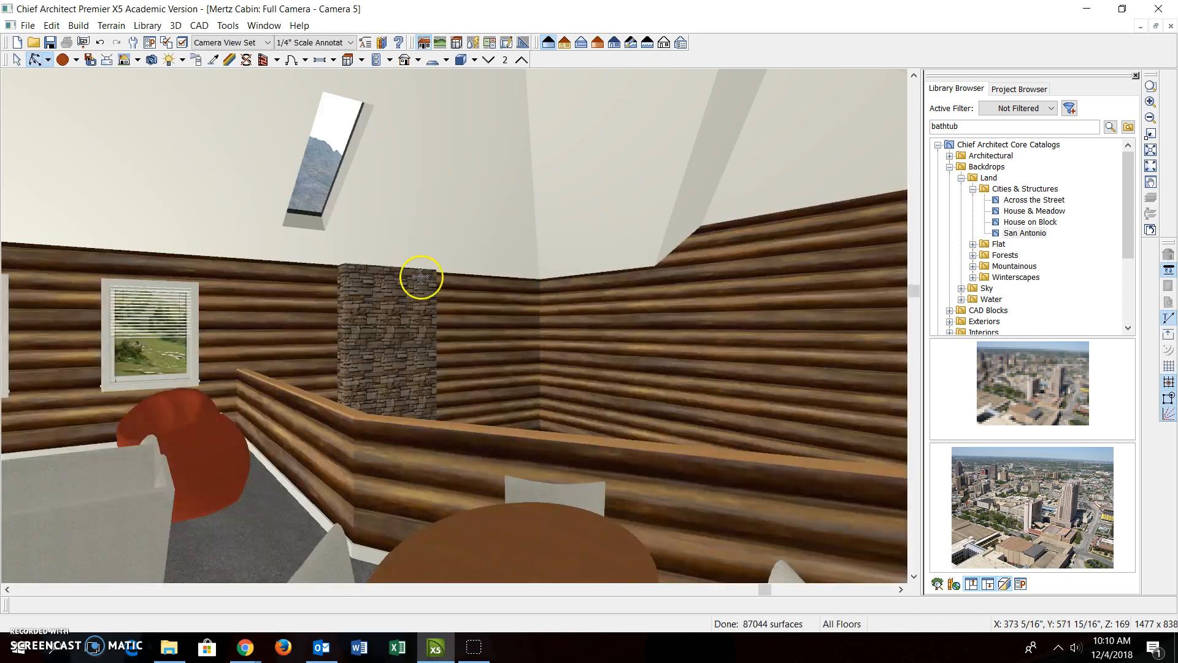
drag(421, 271, 430, 367)
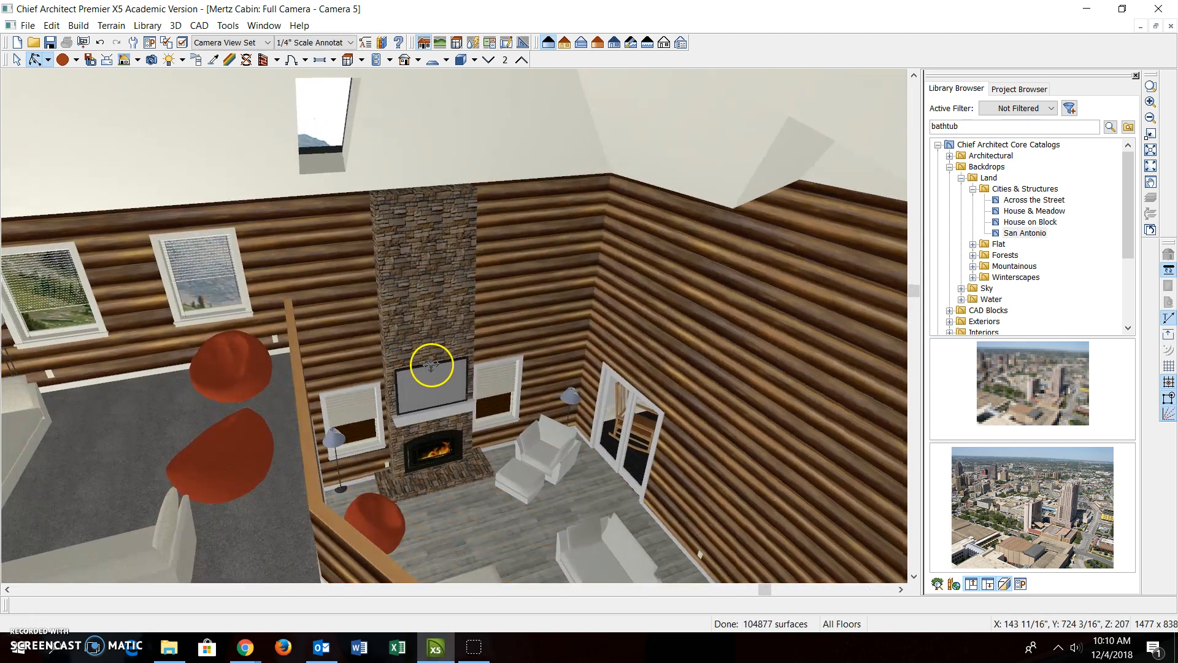
Step: Return to the Untitled 2 floor plan and show floor 2
click(1142, 28)
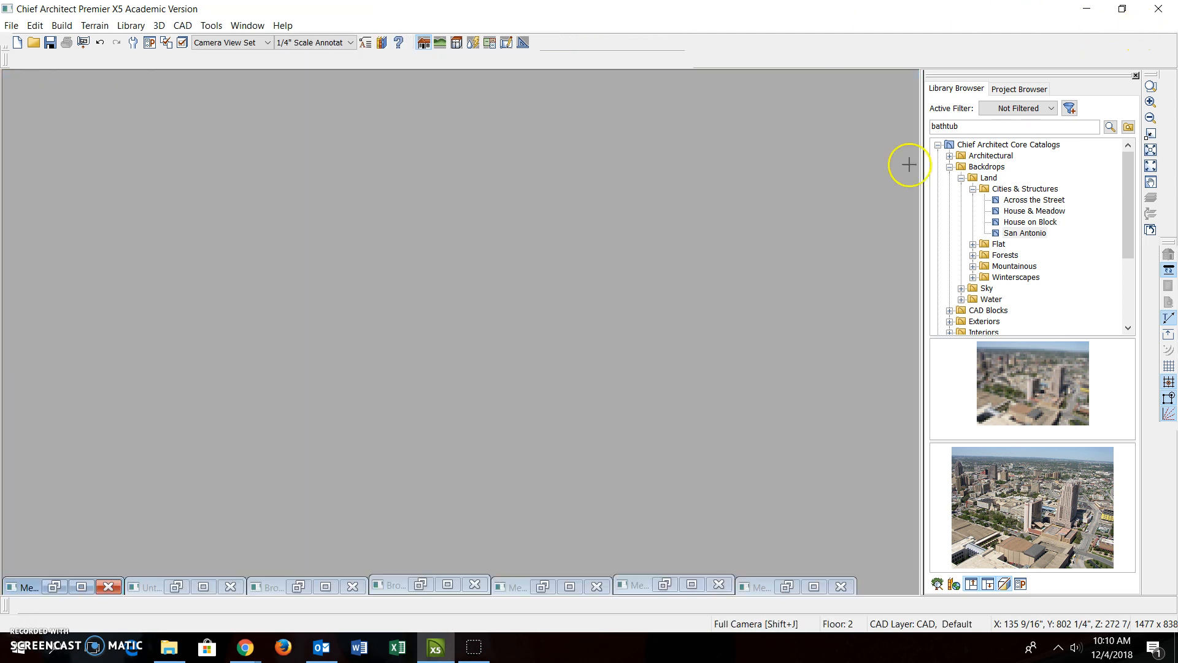
click(203, 587)
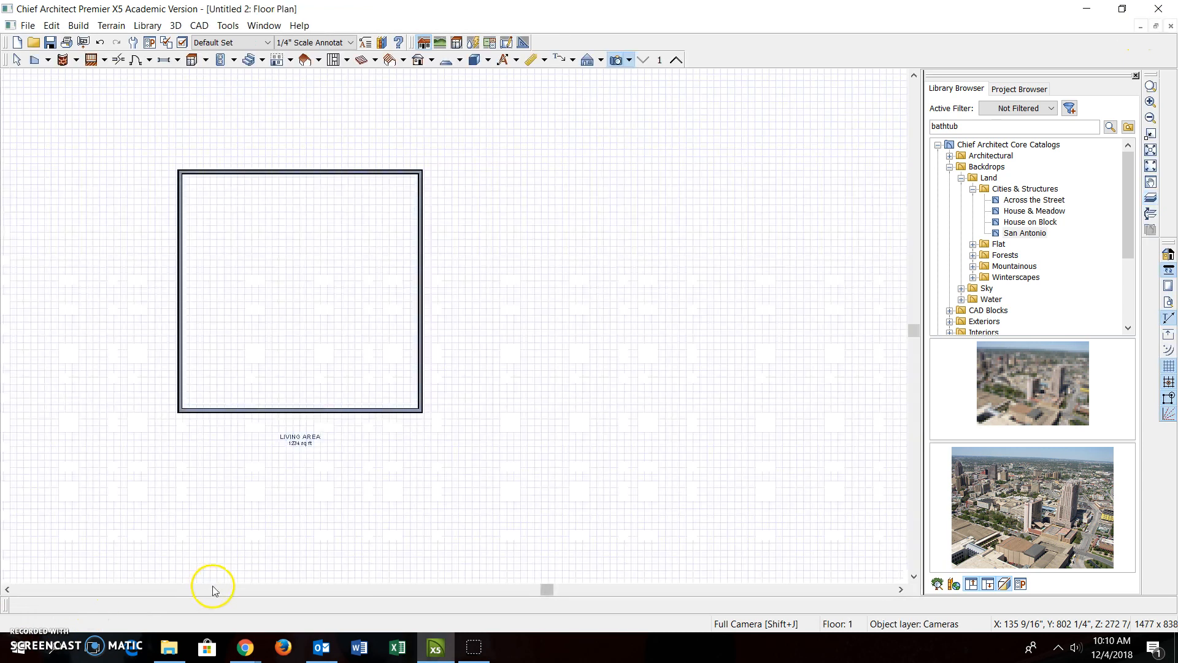
click(677, 59)
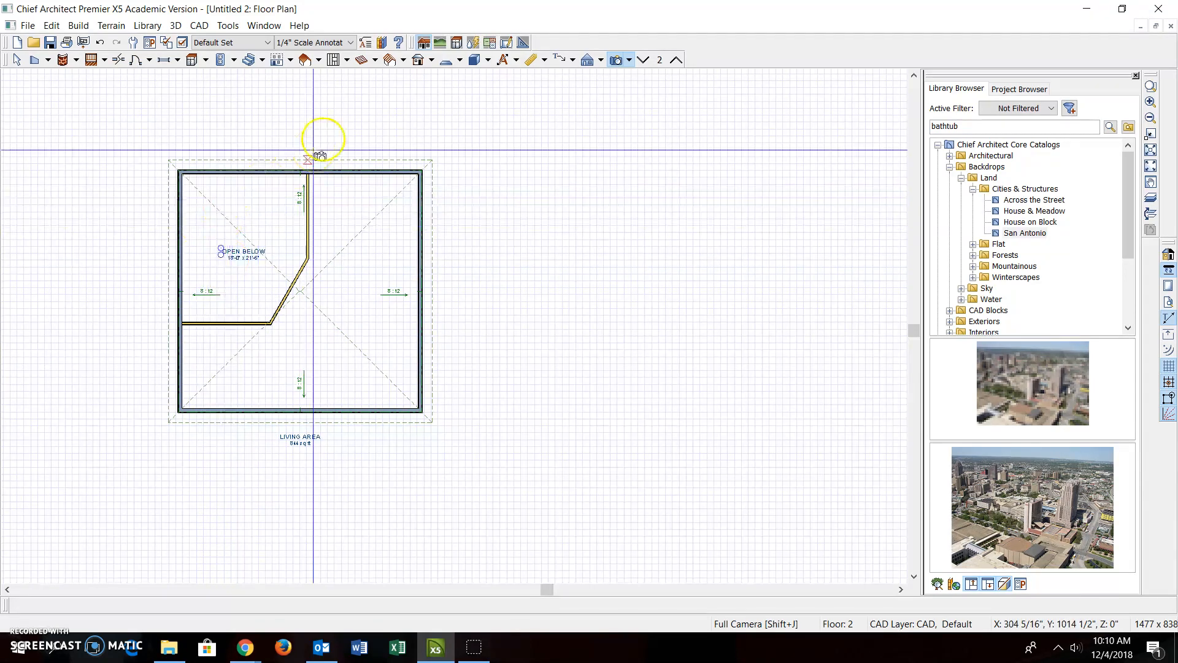
Step: Place a soffit against the inside of the exterior wall beside the Open Below area on floor 2
click(206, 61)
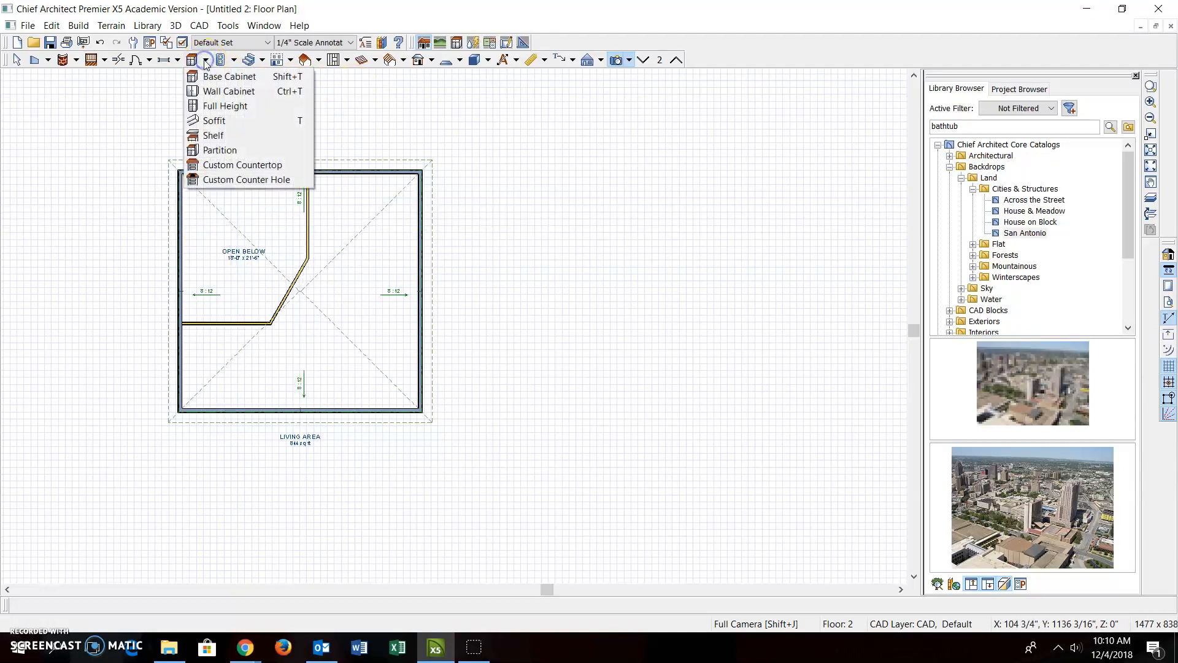
click(217, 121)
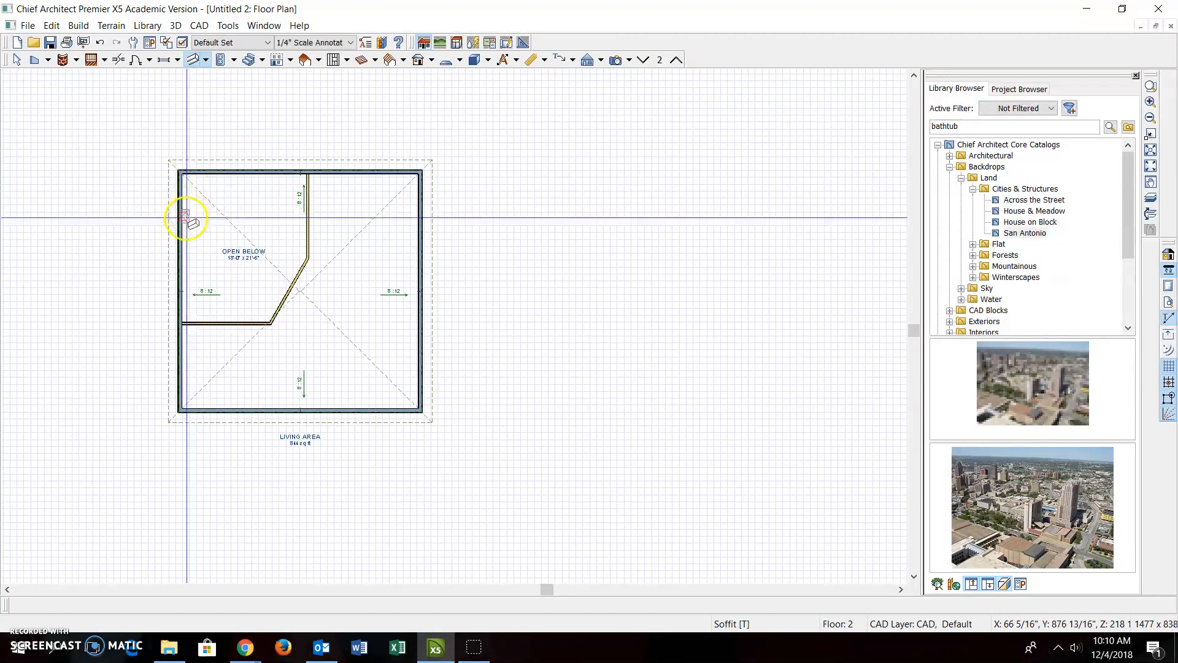
click(17, 59)
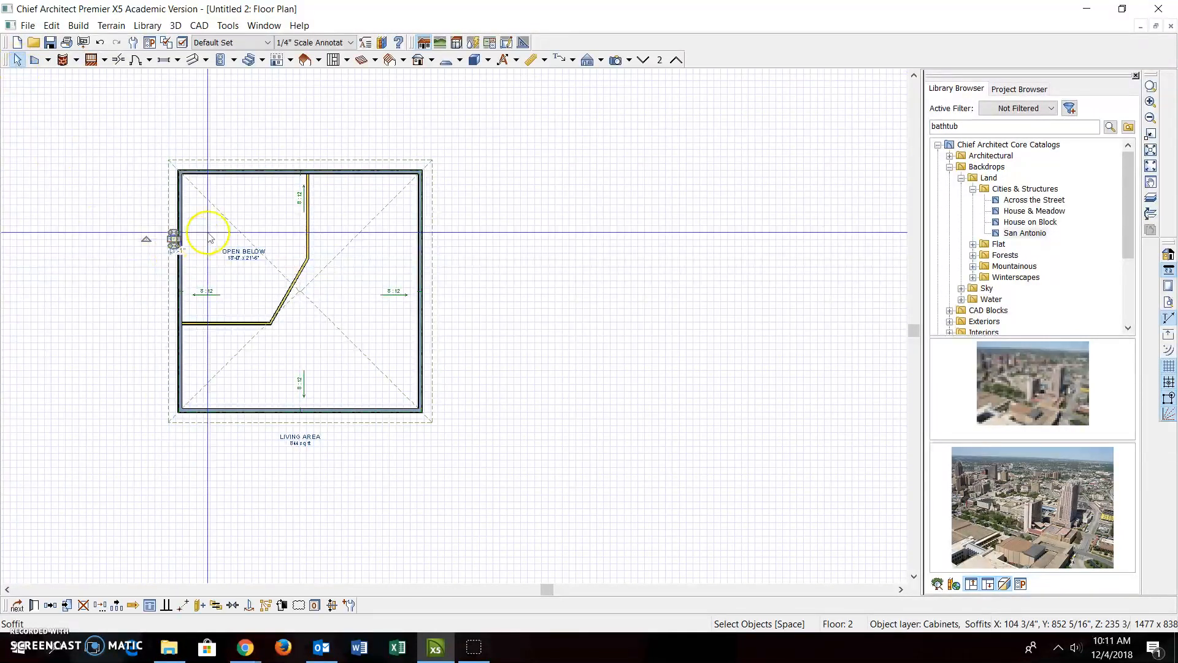
click(201, 59)
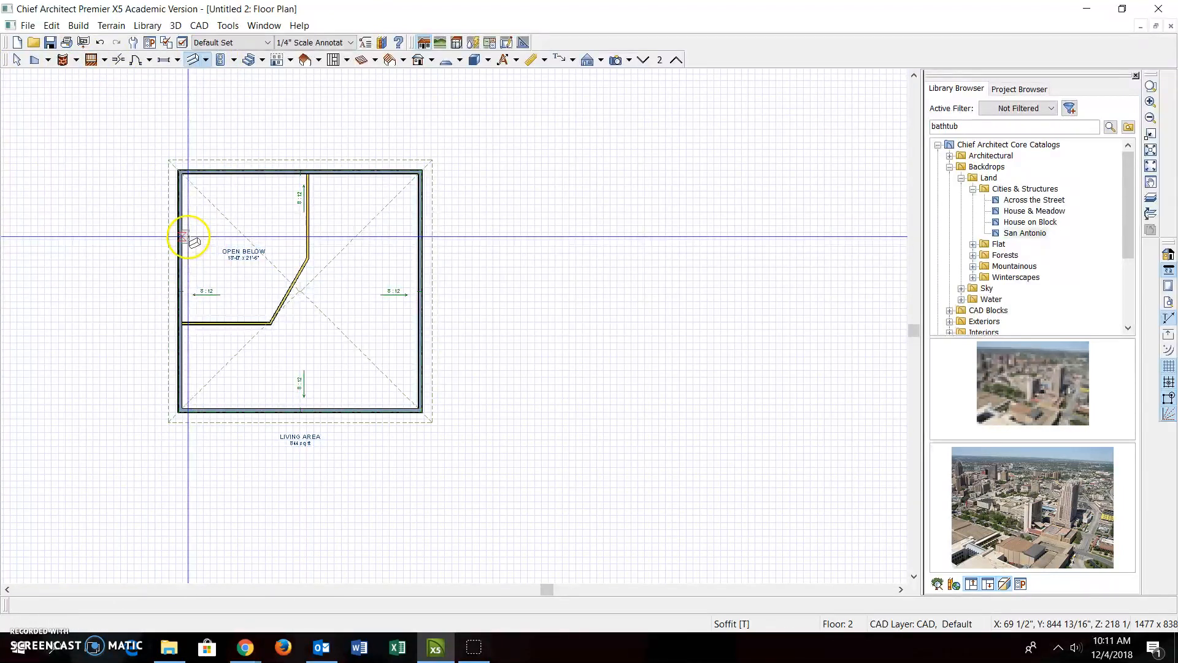
scroll(195, 244, up, 3)
click(181, 222)
click(14, 60)
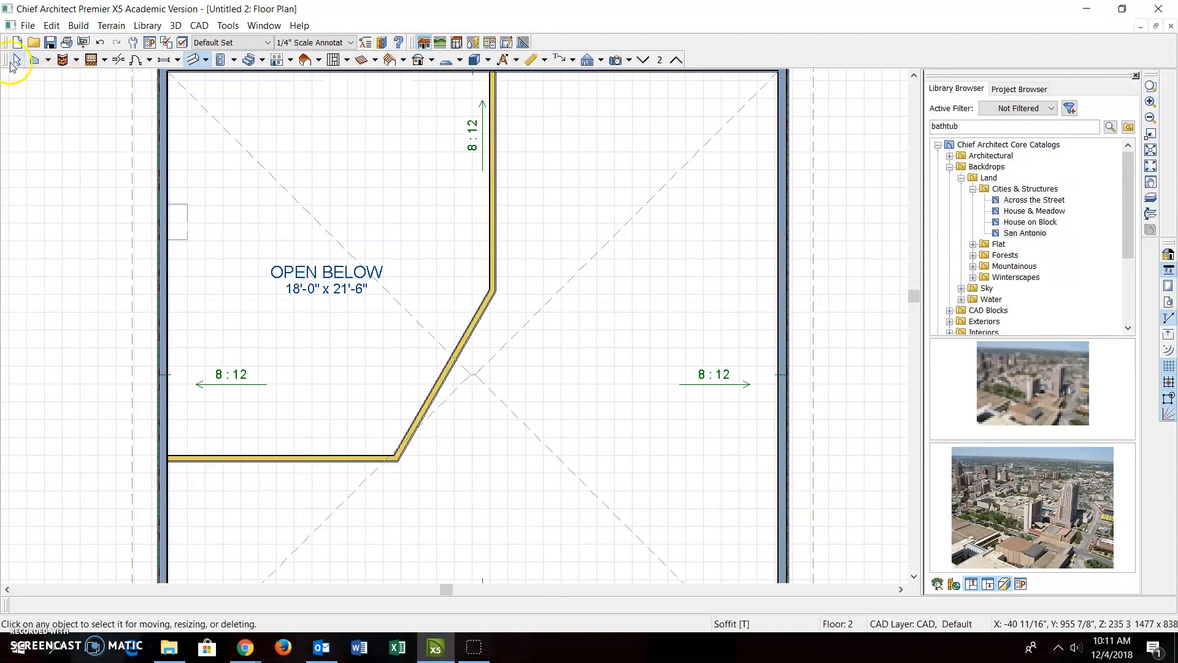
Step: Stretch both ends of the soffit along the exterior wall to a width of about 4'
click(177, 221)
drag(178, 204, 178, 184)
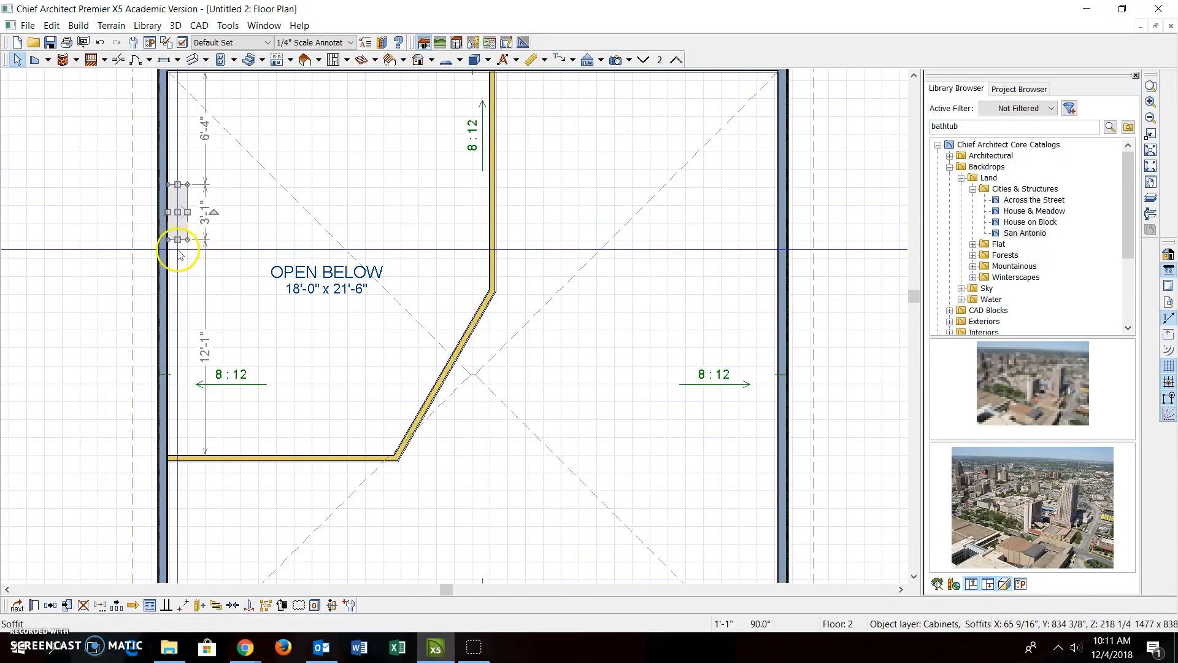
drag(179, 240, 179, 256)
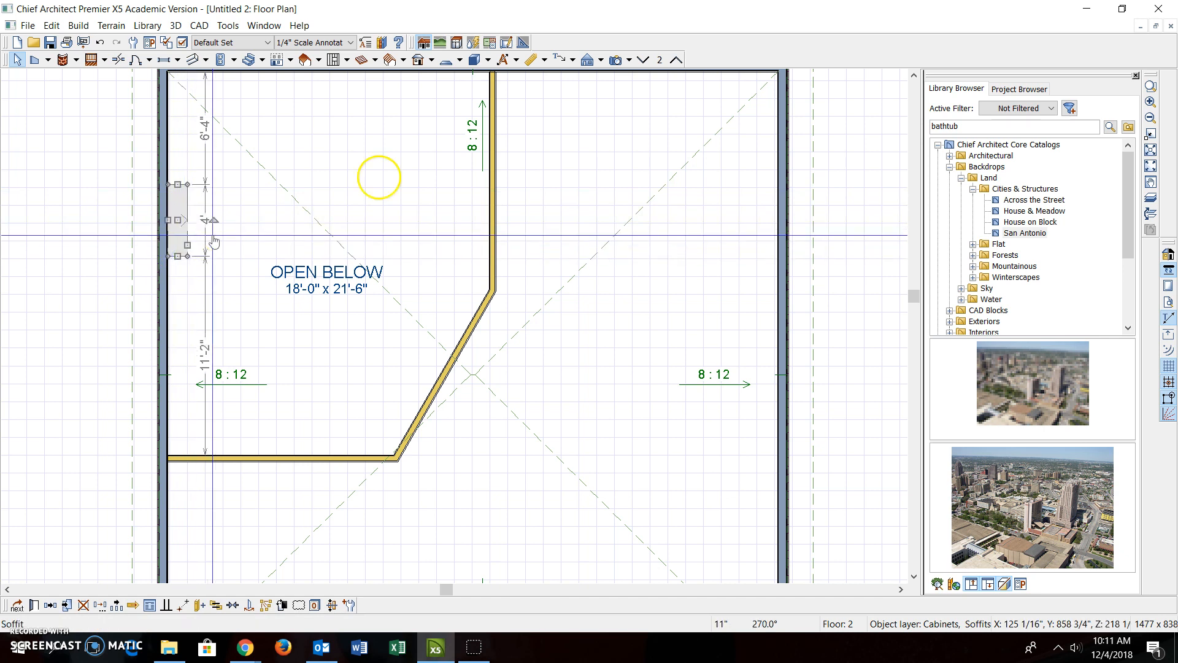
Step: Create a full camera view facing the soffit and extend the soffit downward to a height of about 156"
click(616, 60)
drag(490, 190, 370, 220)
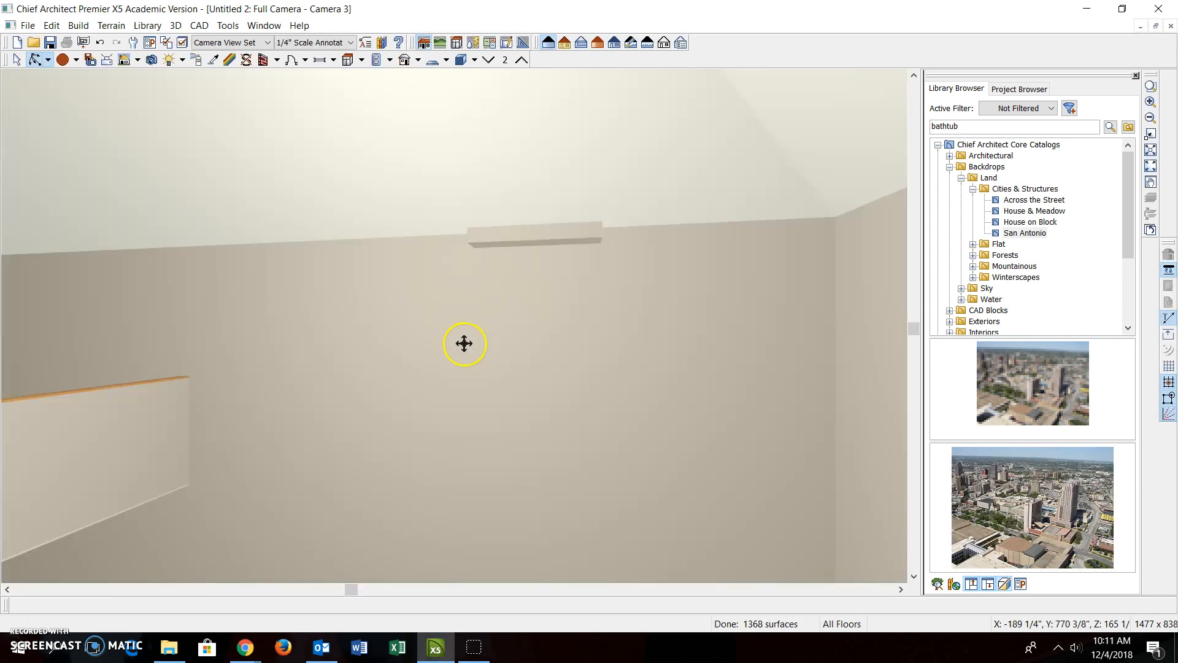
click(16, 60)
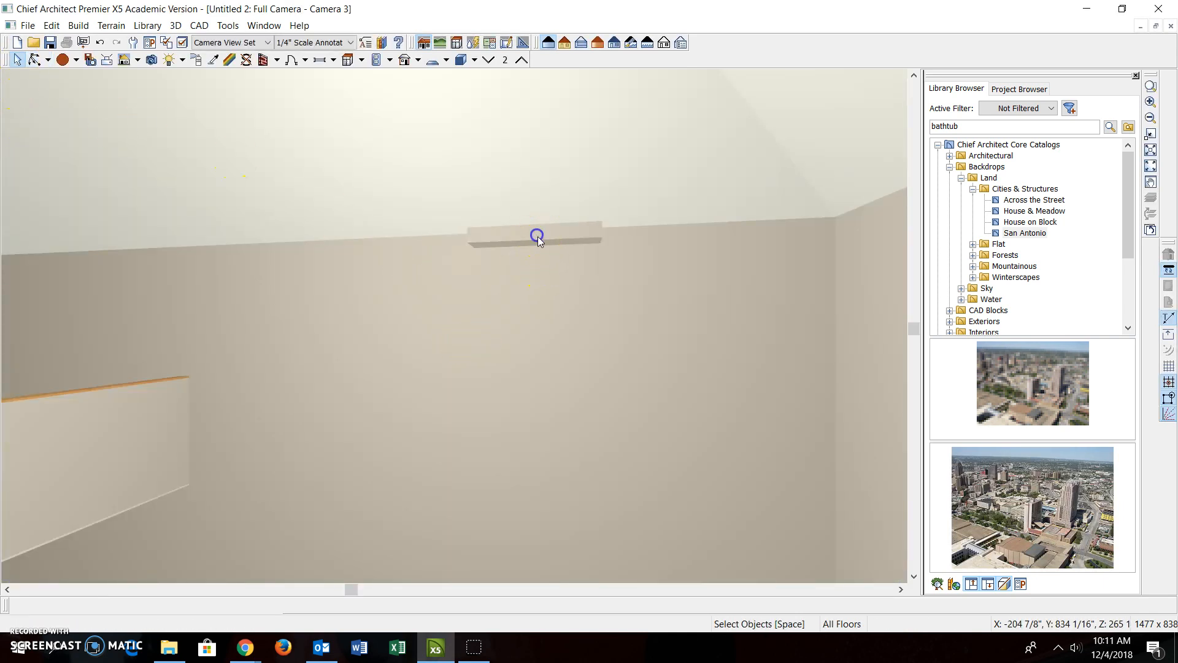
click(535, 238)
drag(534, 239, 562, 659)
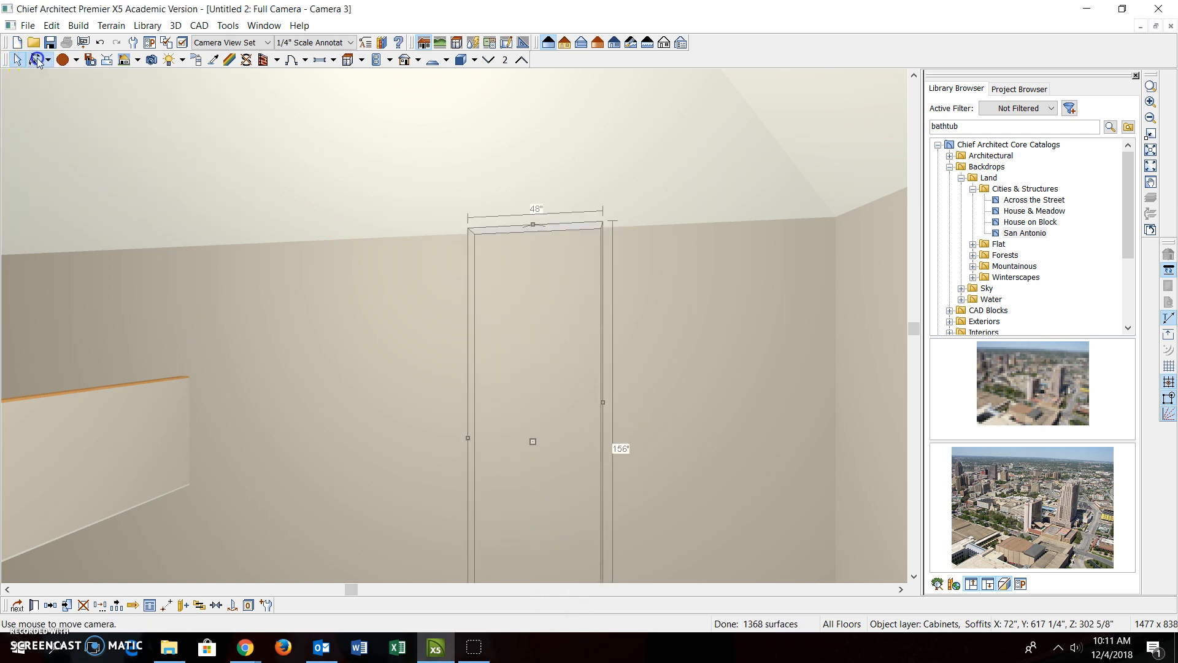
Step: Extend the soffit down to the first-floor wood floor, for a height of about 217 3/8"
click(37, 61)
drag(547, 402, 576, 423)
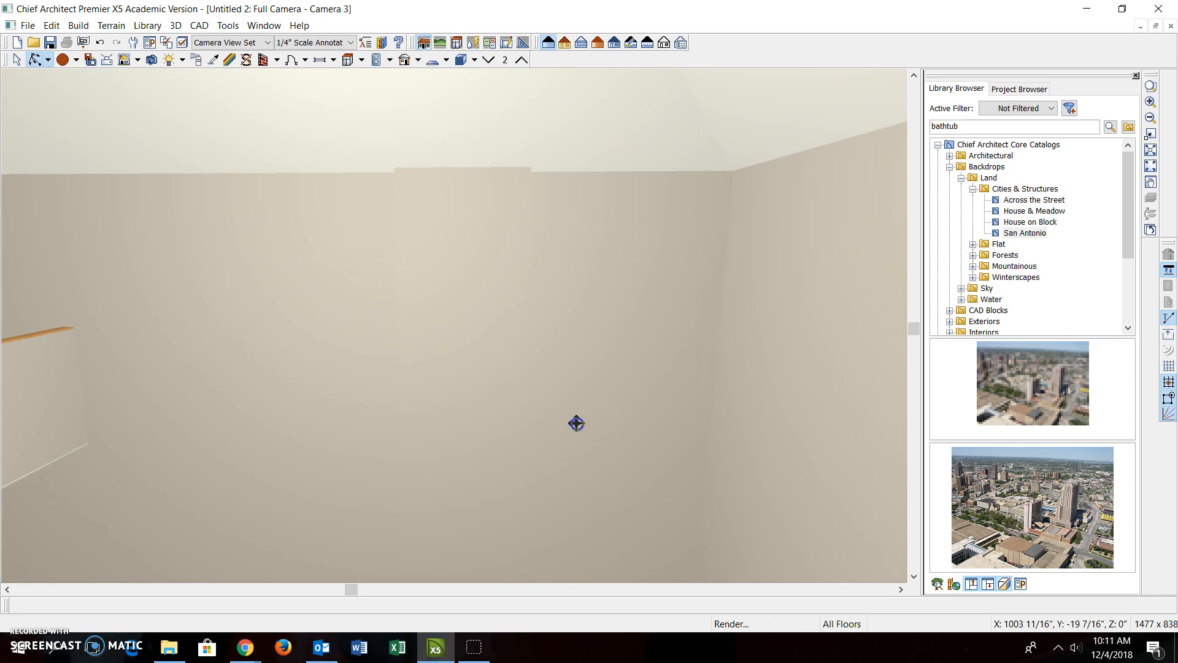
click(17, 60)
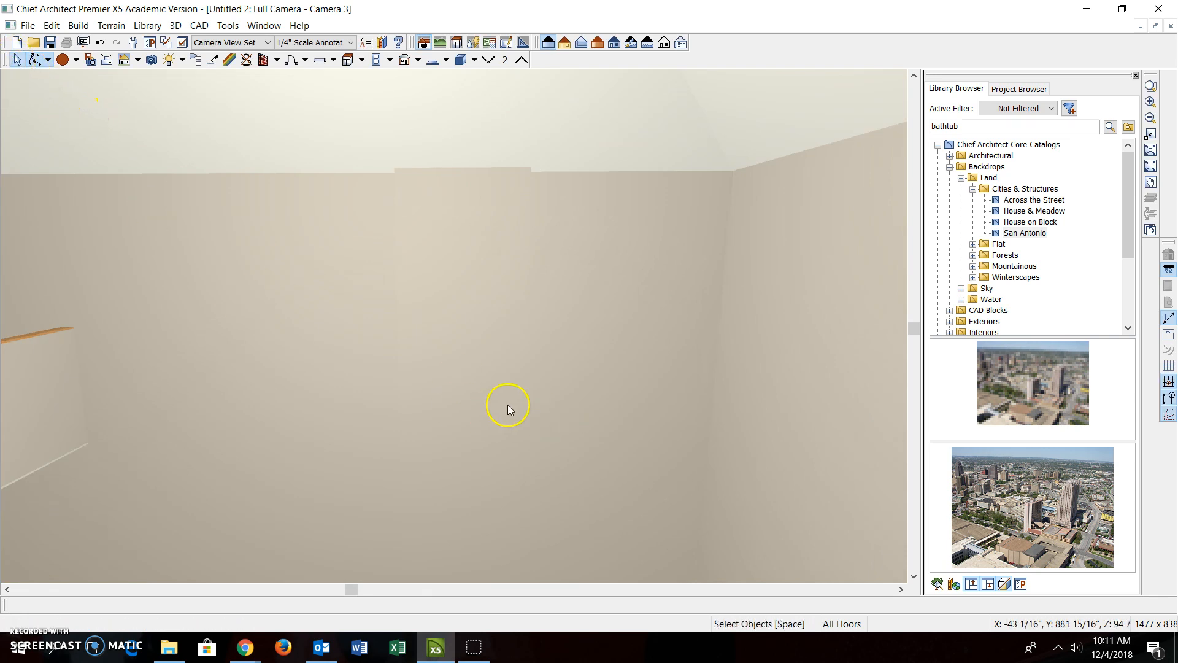
click(471, 412)
click(914, 576)
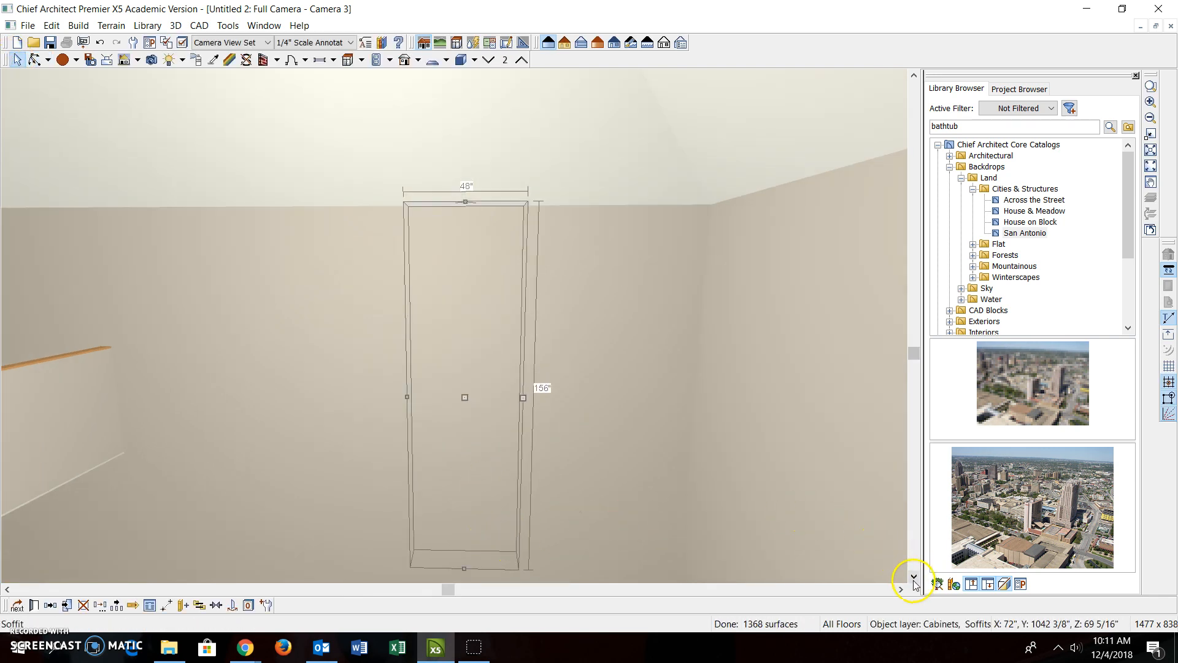
click(913, 577)
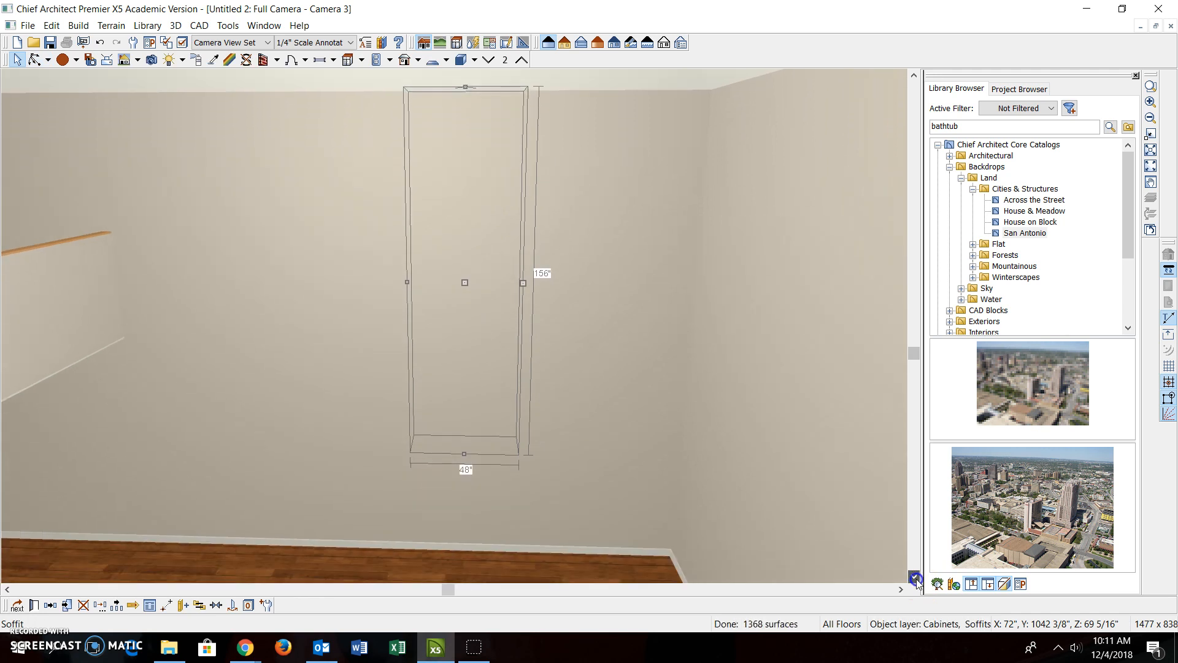
drag(466, 423, 476, 560)
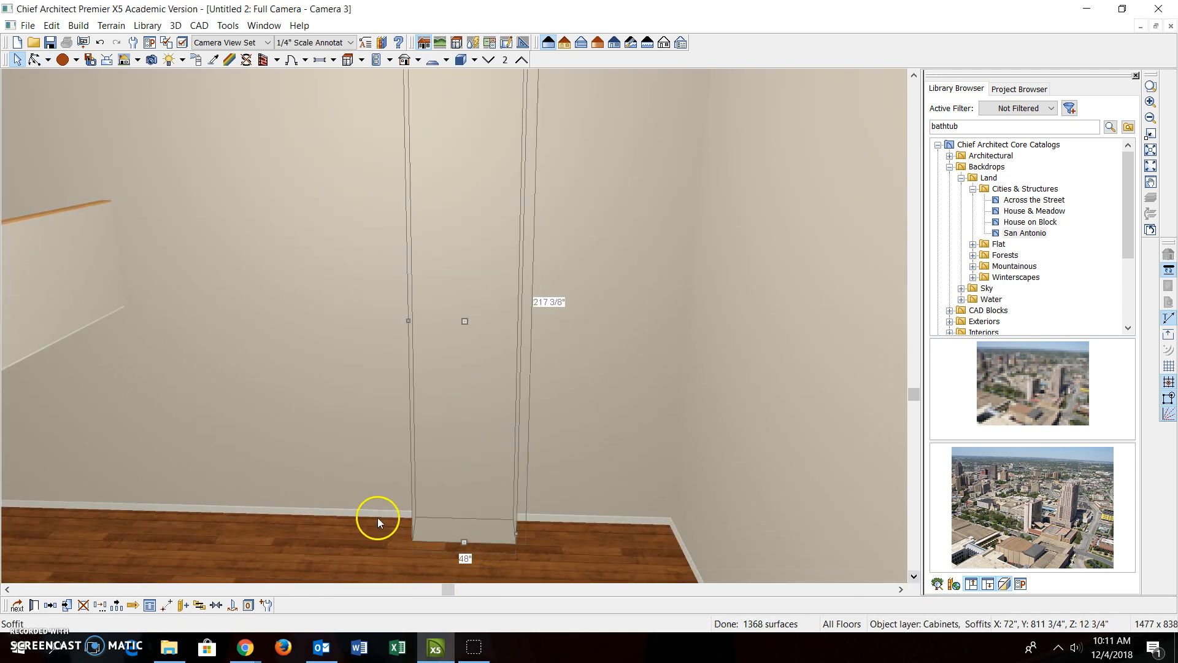
click(451, 486)
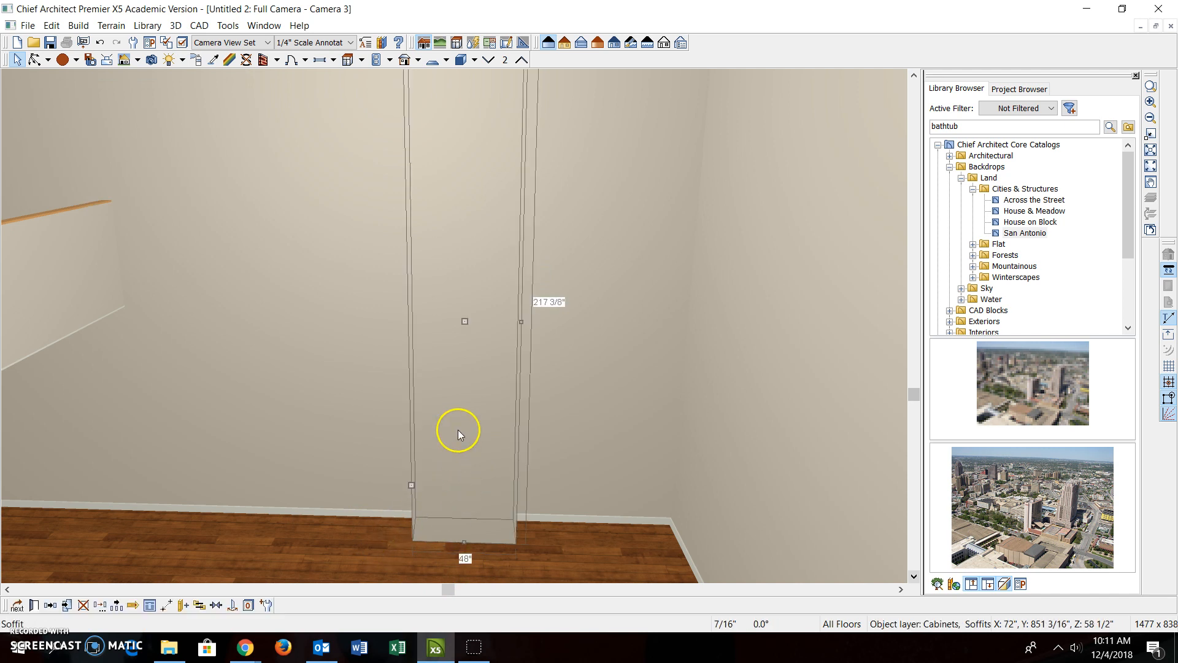
Step: Change the soffit's material to Stacked Stone from the Masonry & Stone library's Stone folder
double_click(482, 328)
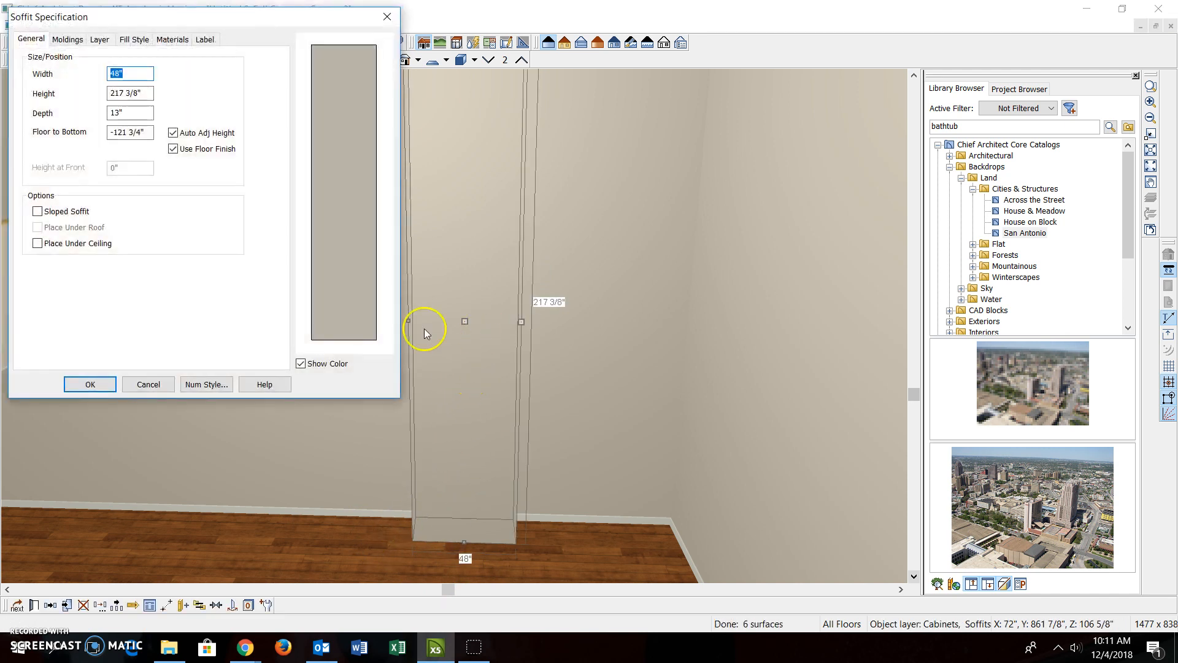
click(172, 40)
click(75, 88)
click(211, 113)
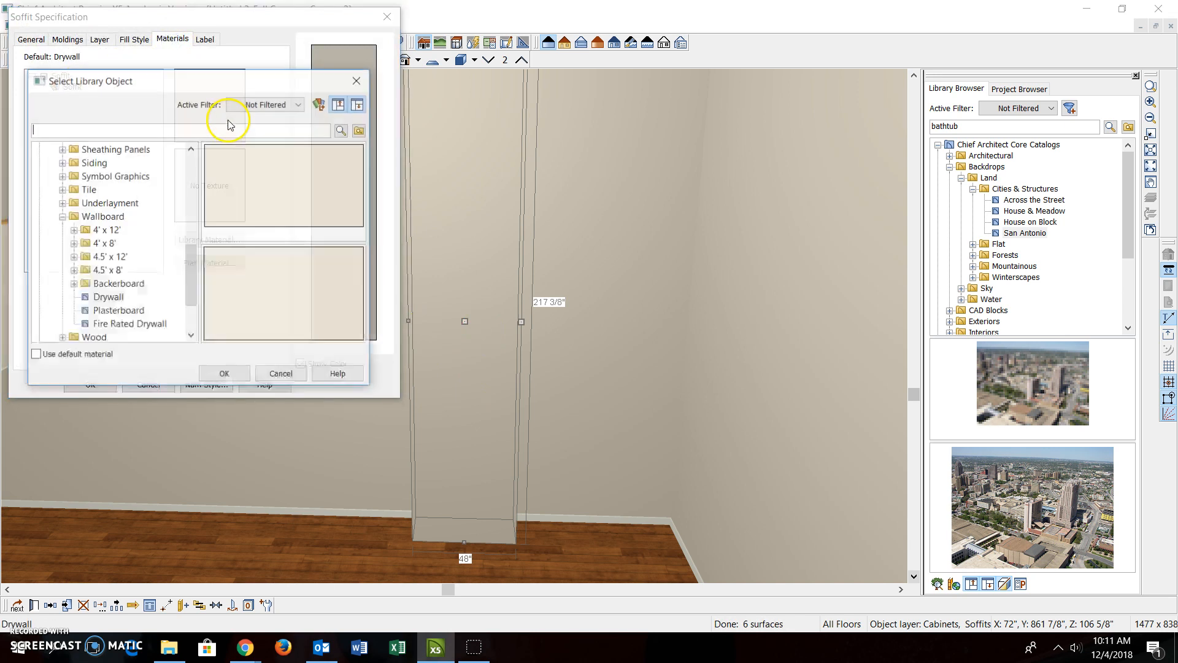
click(61, 216)
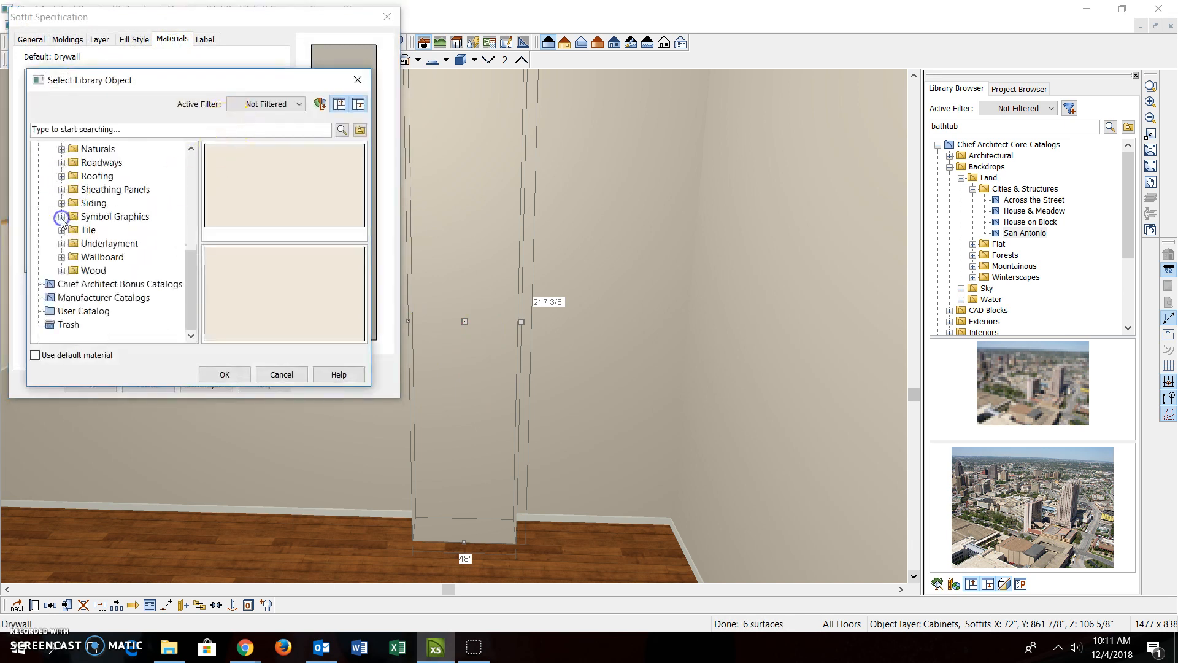
scroll(81, 212, up, 1)
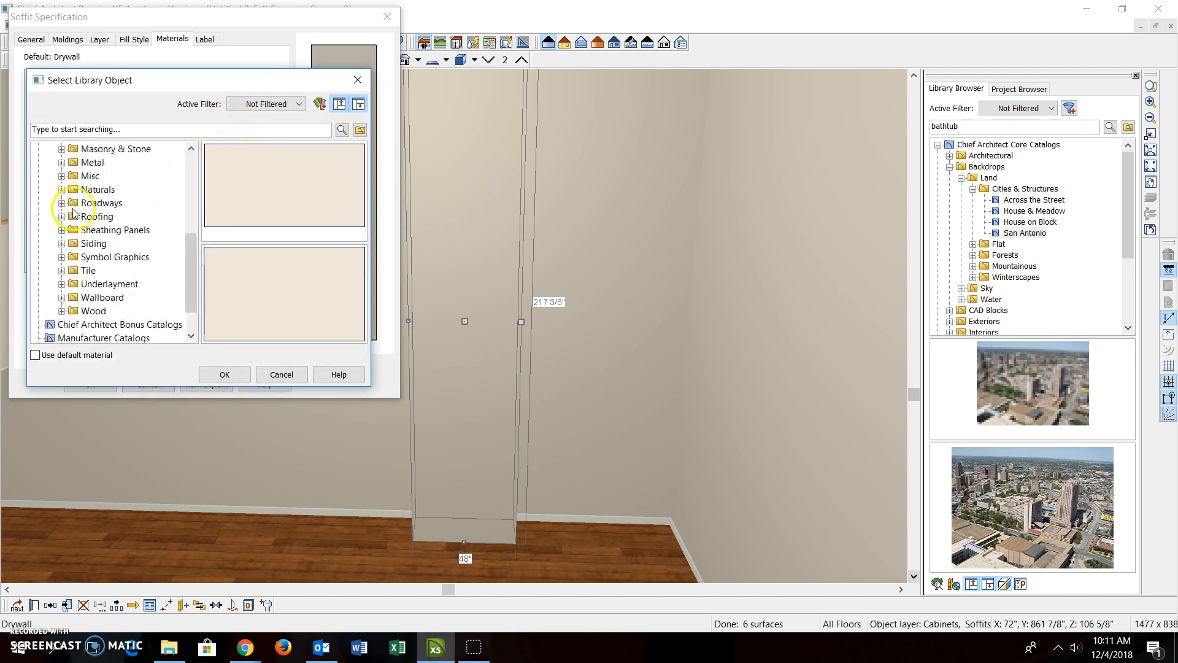
click(62, 149)
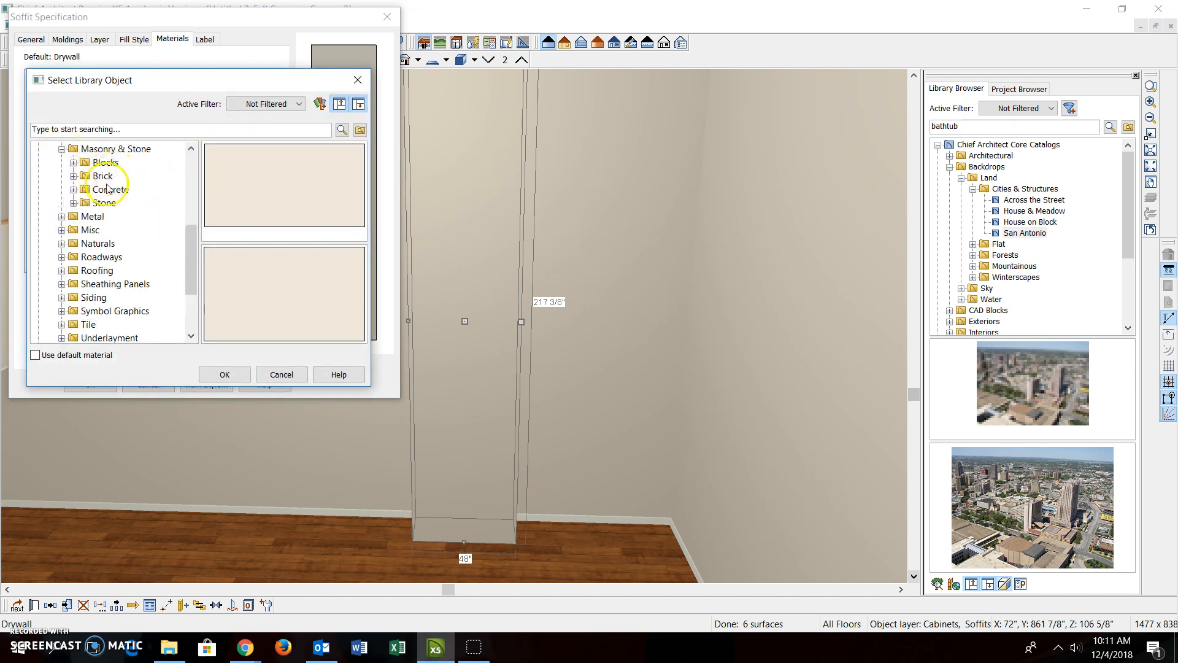
click(73, 202)
scroll(110, 245, down, 2)
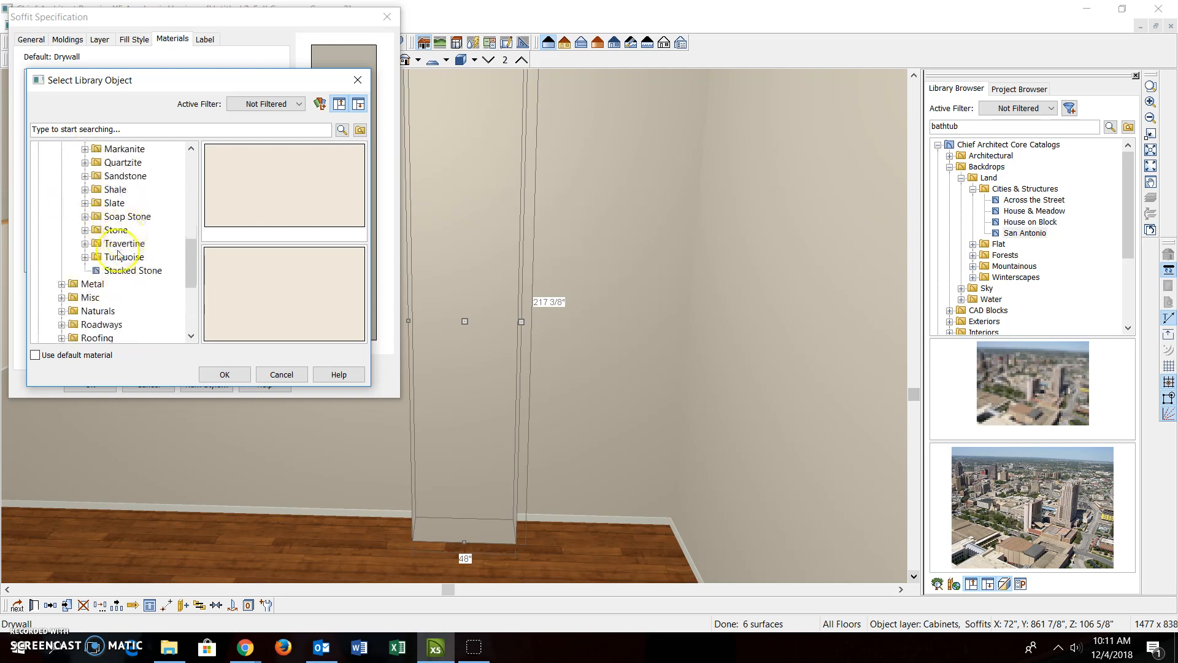
click(133, 270)
click(225, 375)
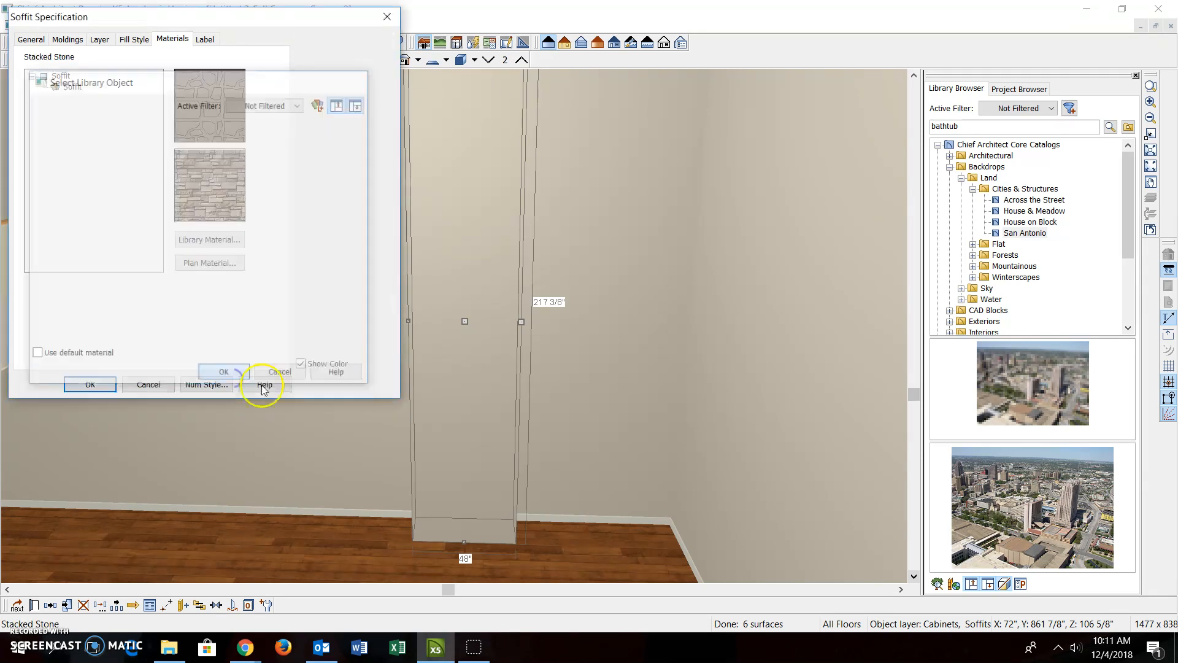
click(91, 385)
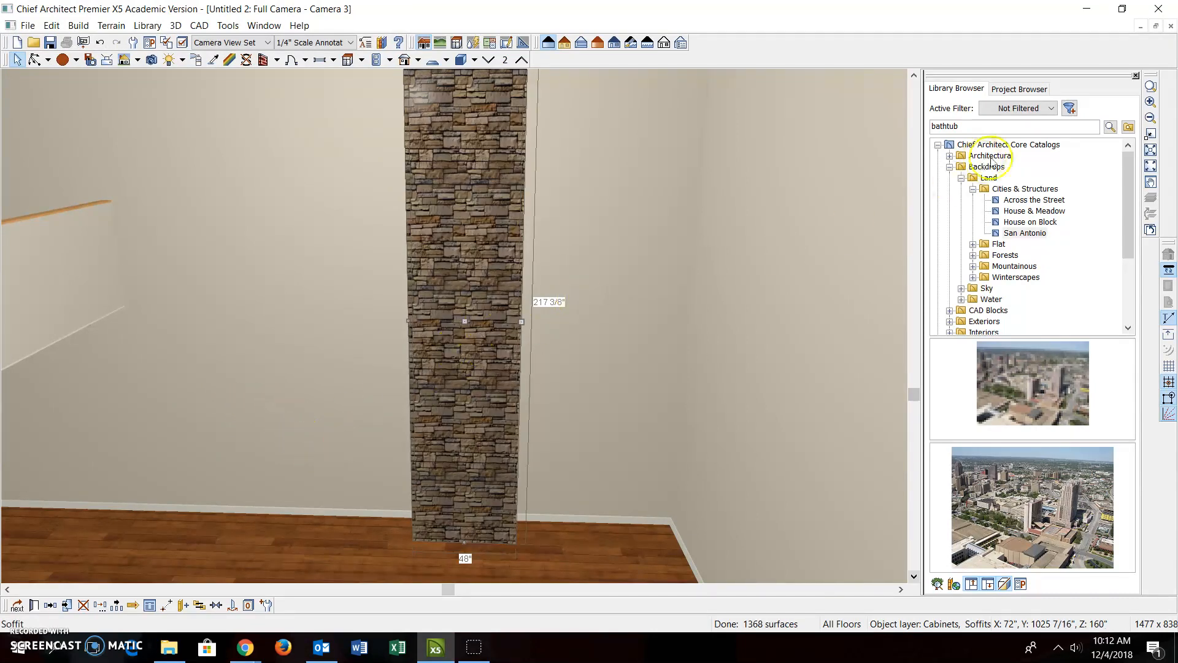
Step: Search the library for "screen" and place Fireplace Screen 6 in front of the stone soffit in the second-floor plan
click(1170, 26)
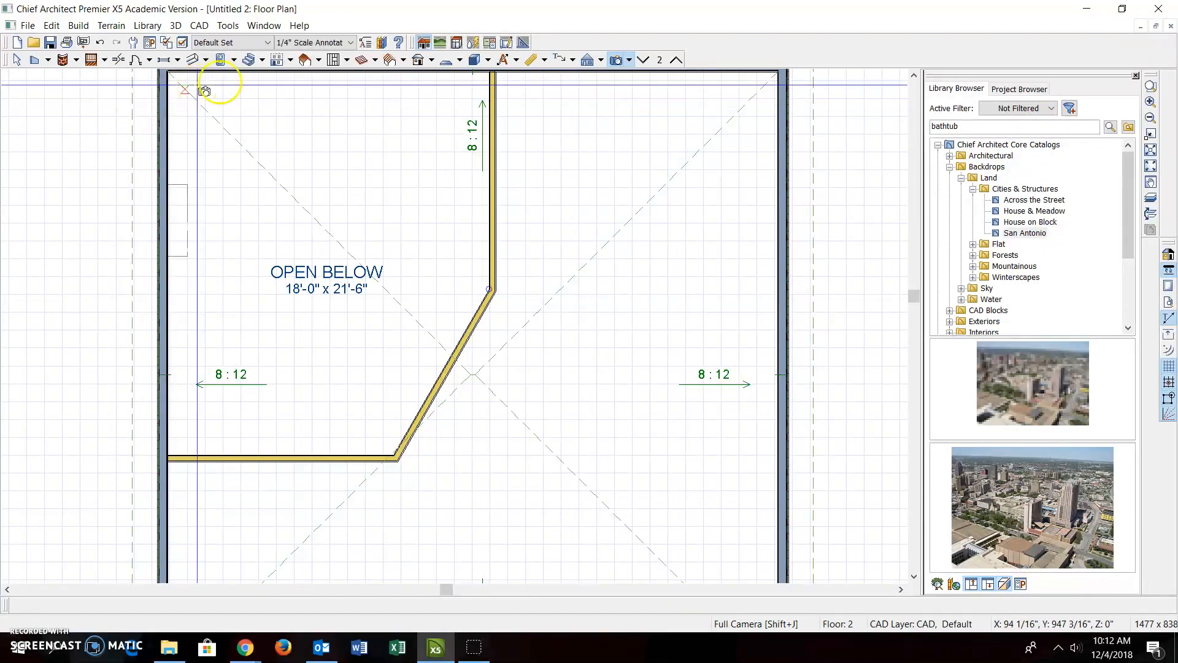
key(Return)
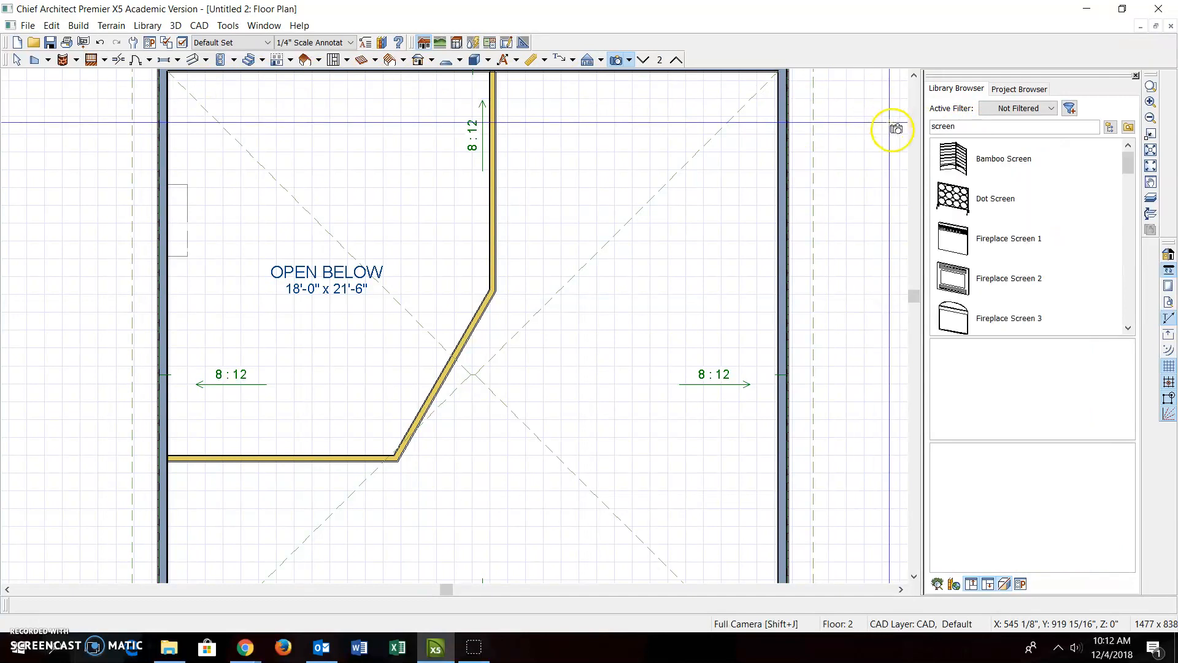
scroll(990, 293, down, 3)
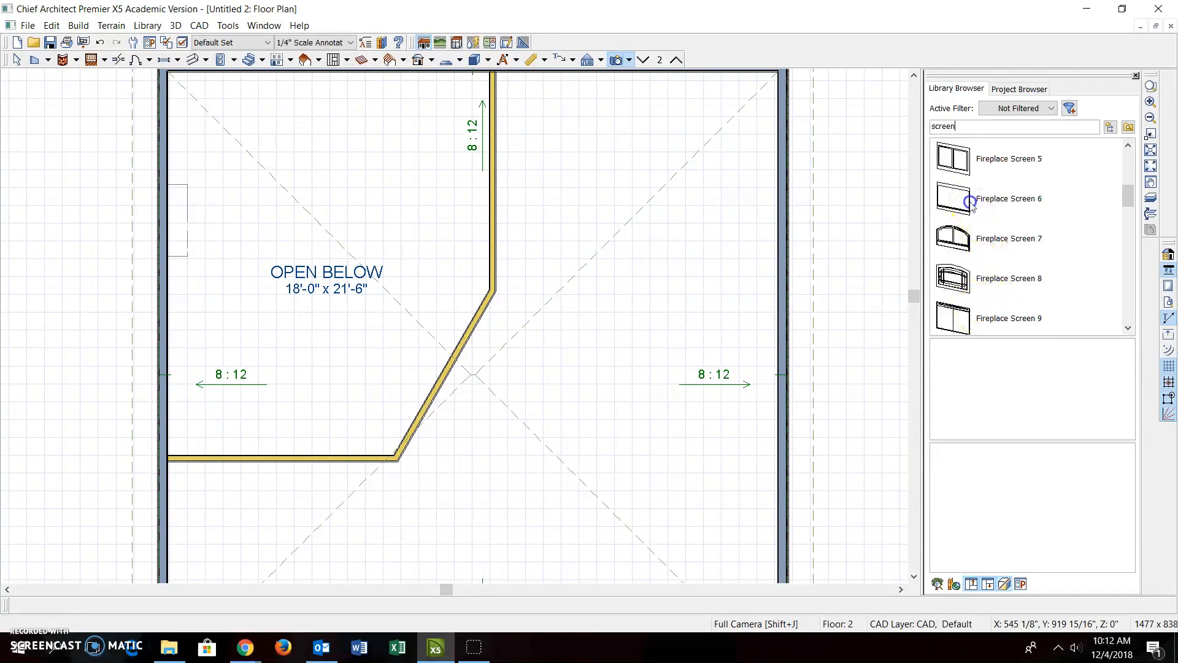
click(970, 202)
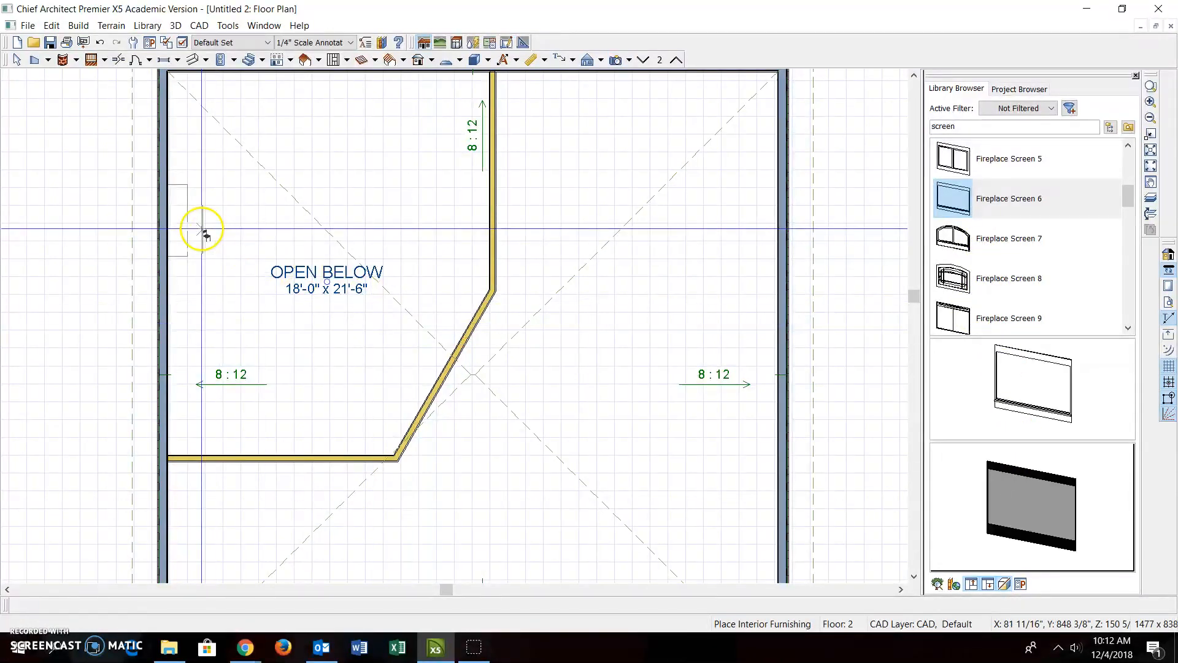
scroll(202, 232, up, 3)
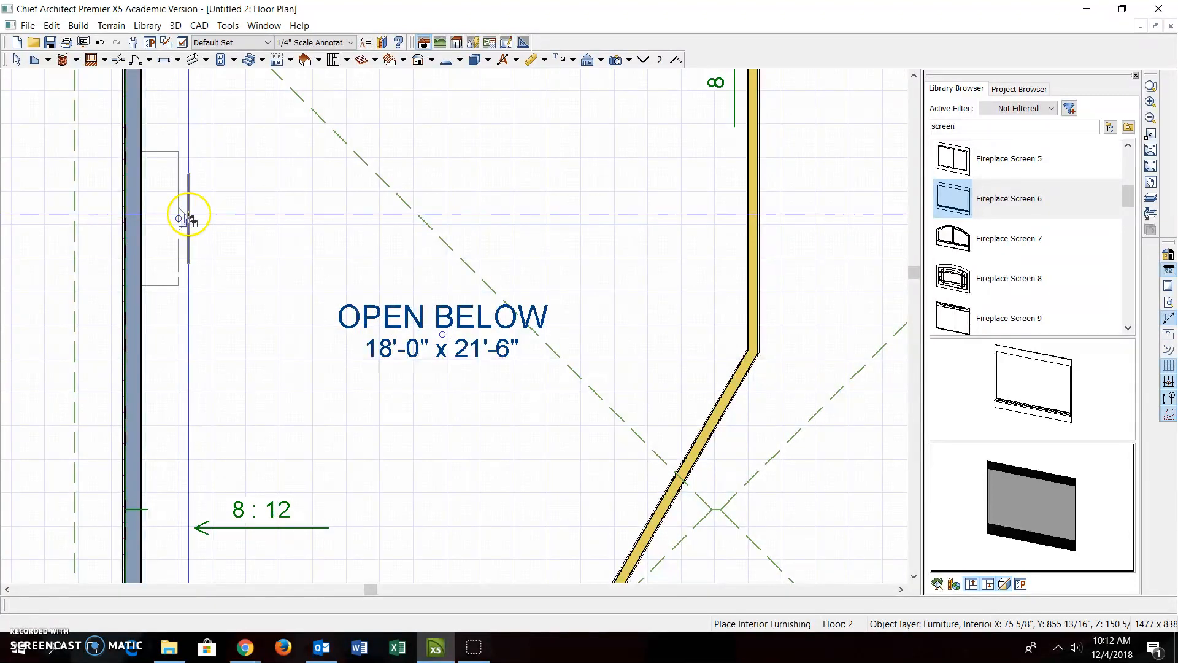
click(189, 216)
click(16, 59)
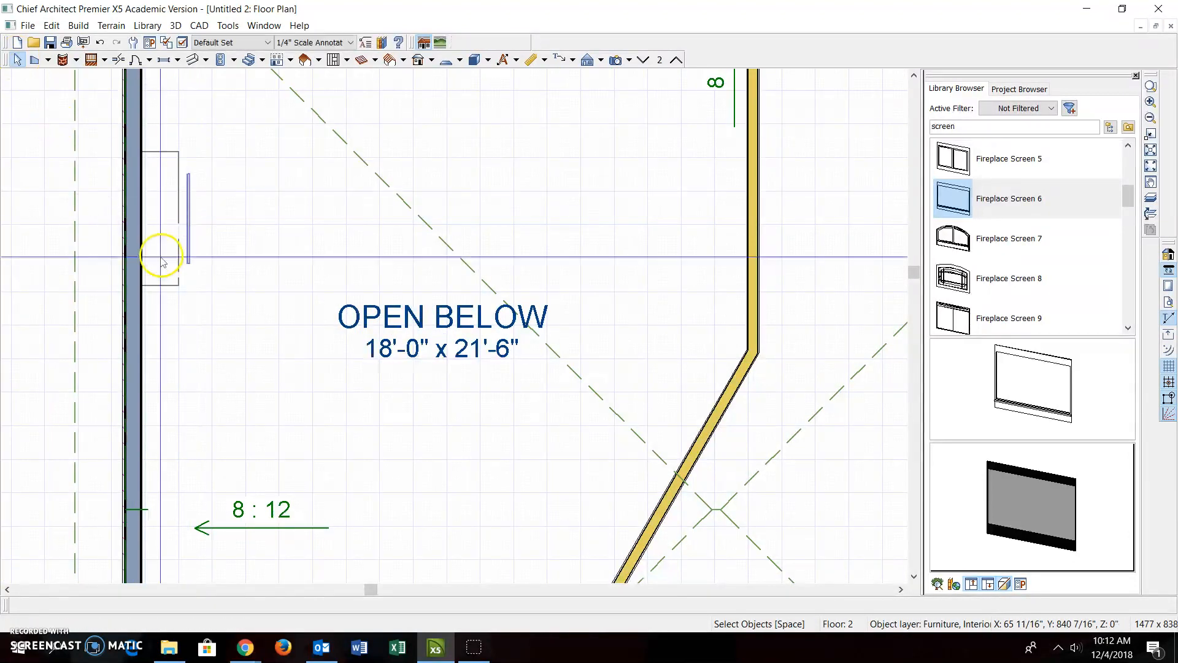
Step: Nudge the fireplace screen against the soffit's front face and align it along the soffit's width
scroll(202, 222, up, 1)
click(196, 221)
key(Left)
key(Left)
key(Left)
key(Right)
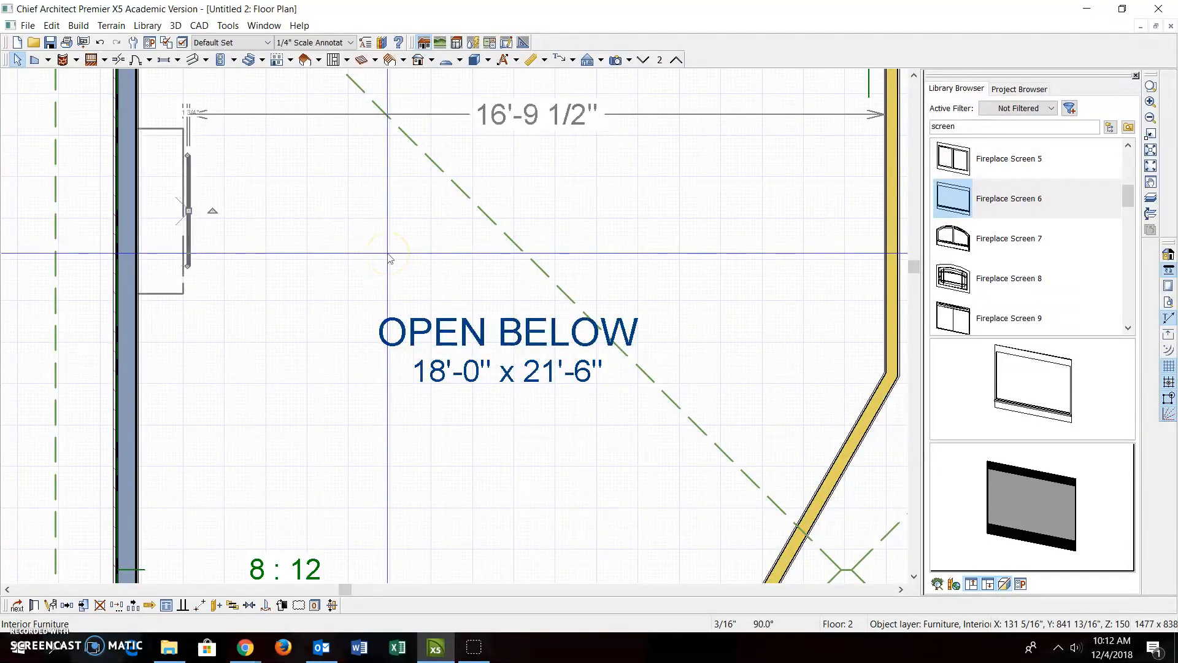
key(Up)
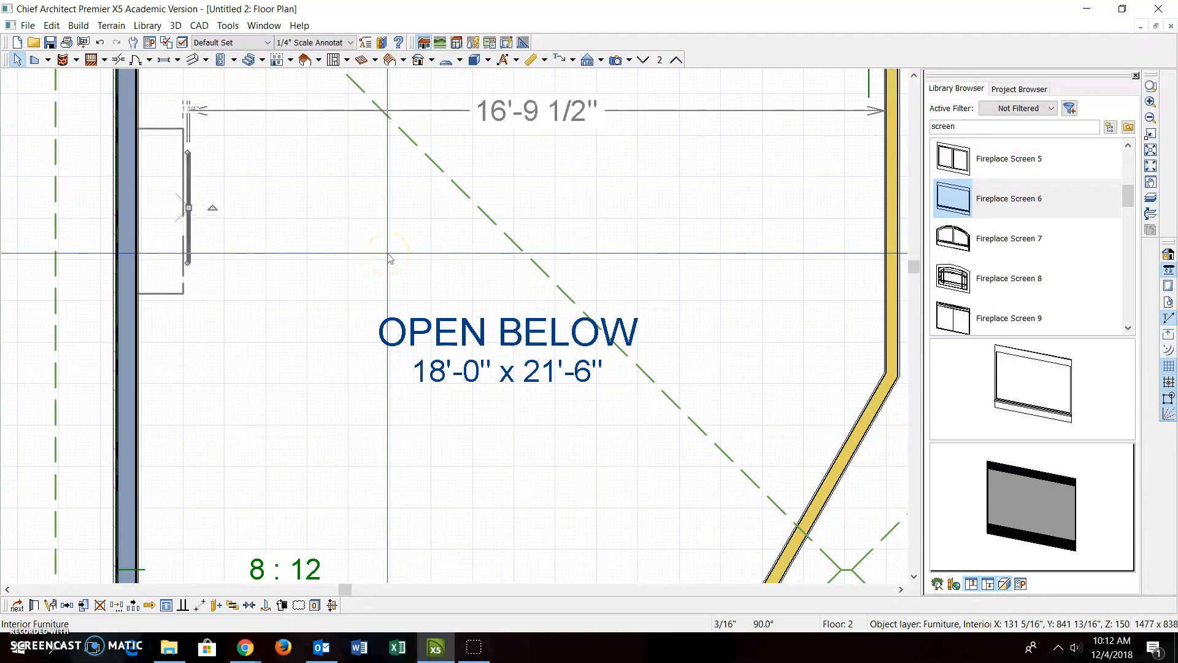
Step: Create a full camera view facing the stone column and fireplace screen, angled down toward the first floor
click(615, 59)
drag(671, 176, 286, 175)
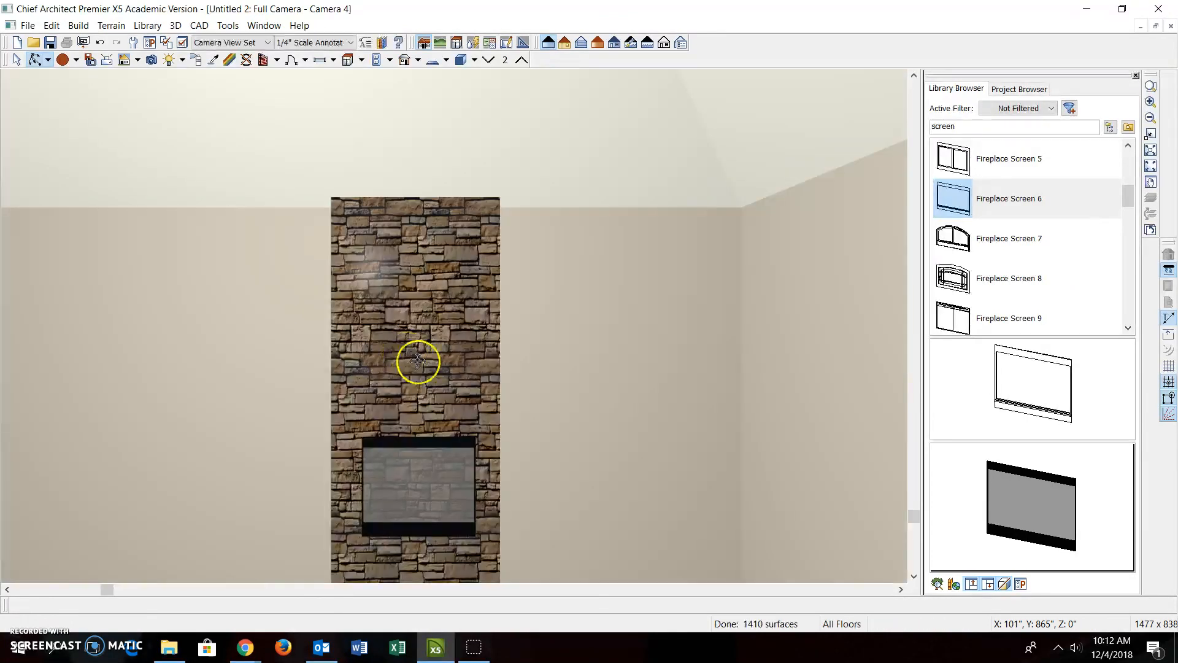
drag(416, 372, 416, 444)
click(914, 575)
click(915, 575)
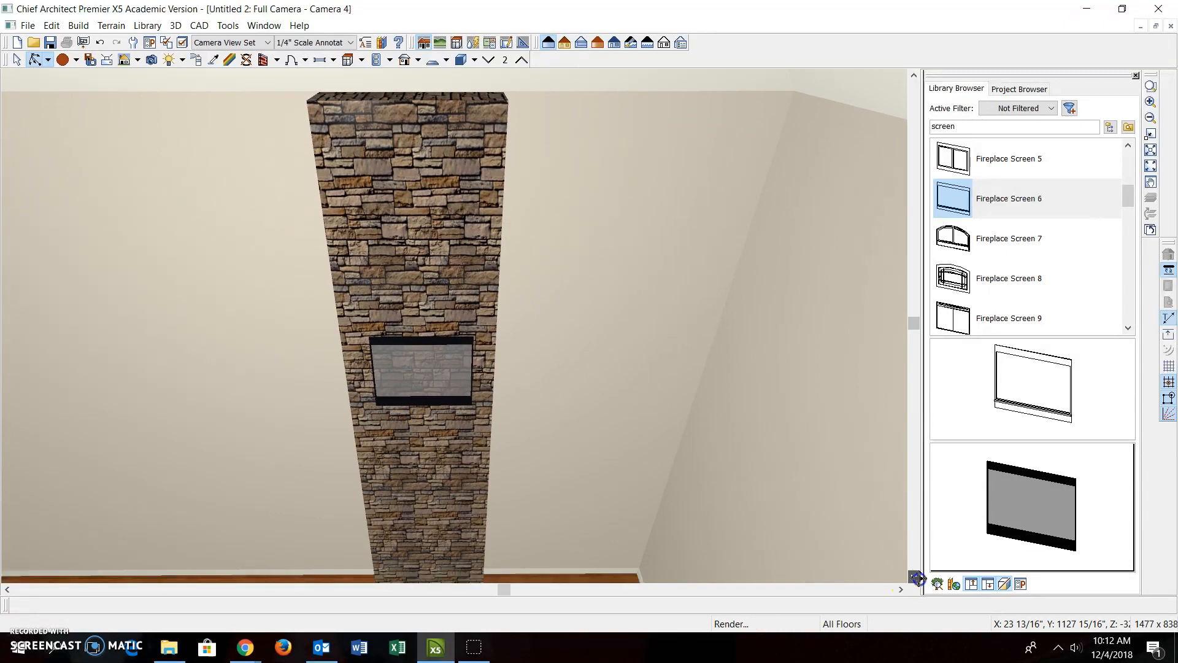
Step: Lower the fireplace screen to just above the first-floor wood floor and widen it to about 37"
click(17, 59)
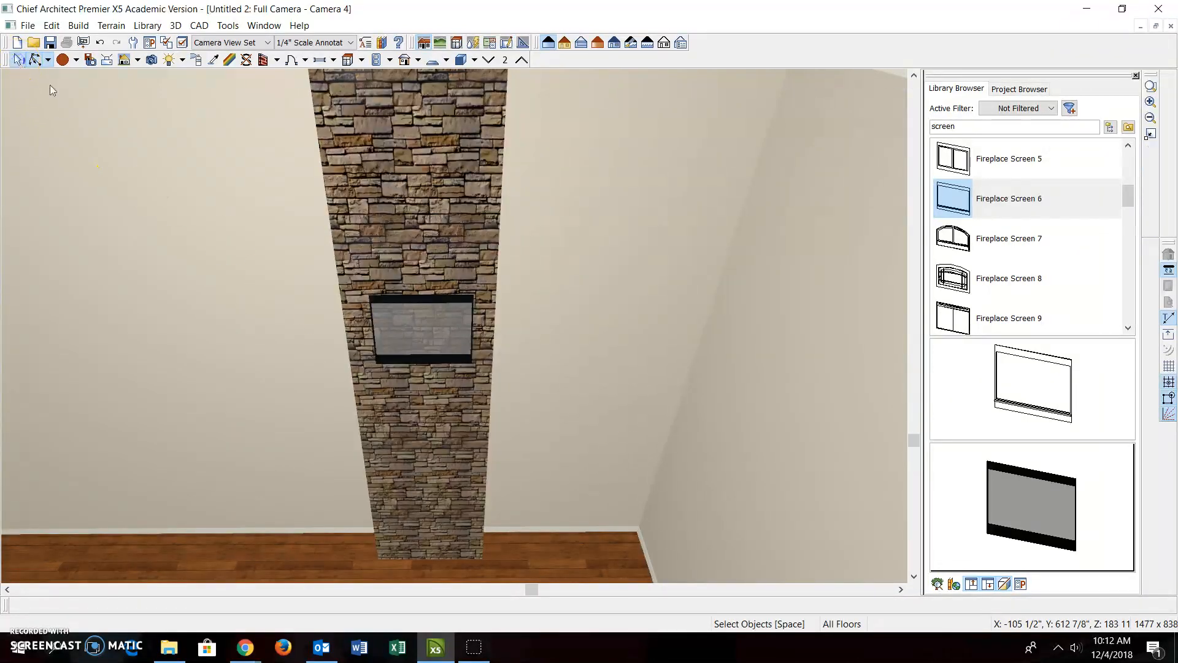
click(421, 336)
drag(423, 341, 381, 530)
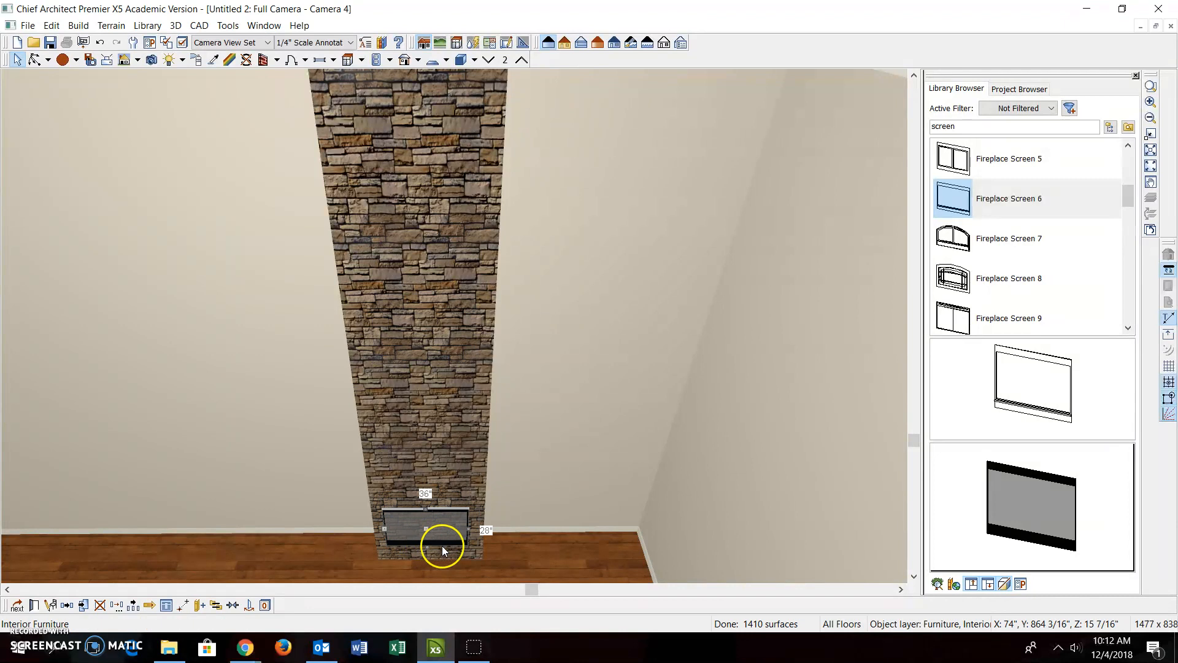
drag(466, 529, 470, 529)
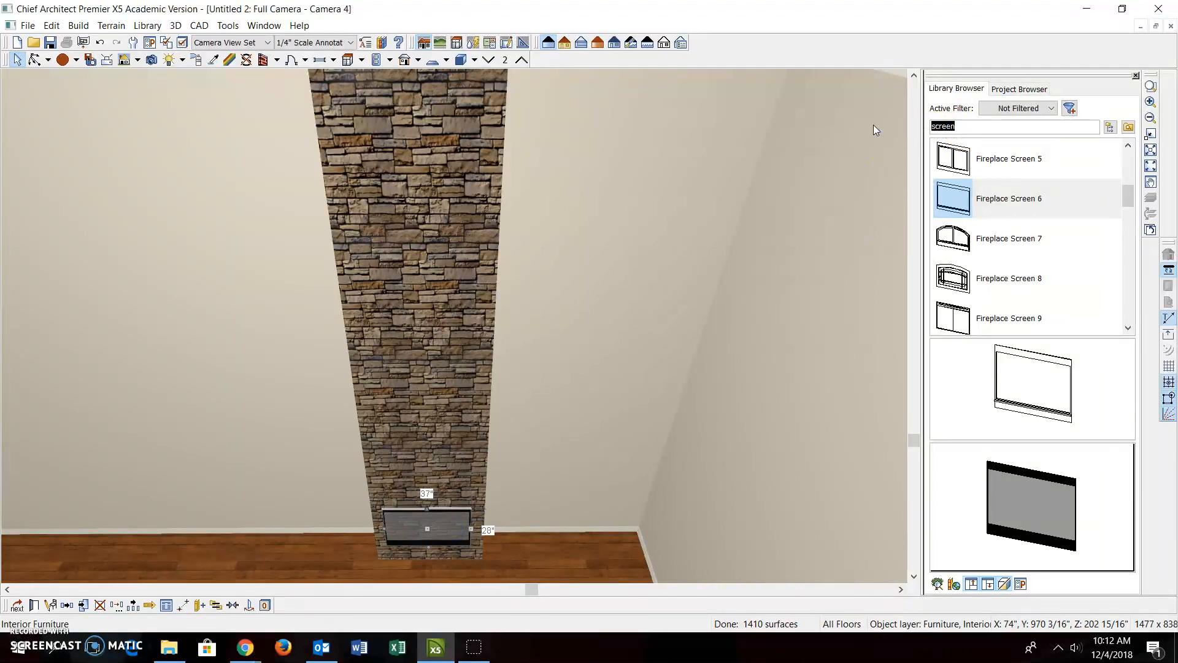
Step: Search the library for "fire" and apply the Fire 5 material to the fireplace screen's glass
text(fire)
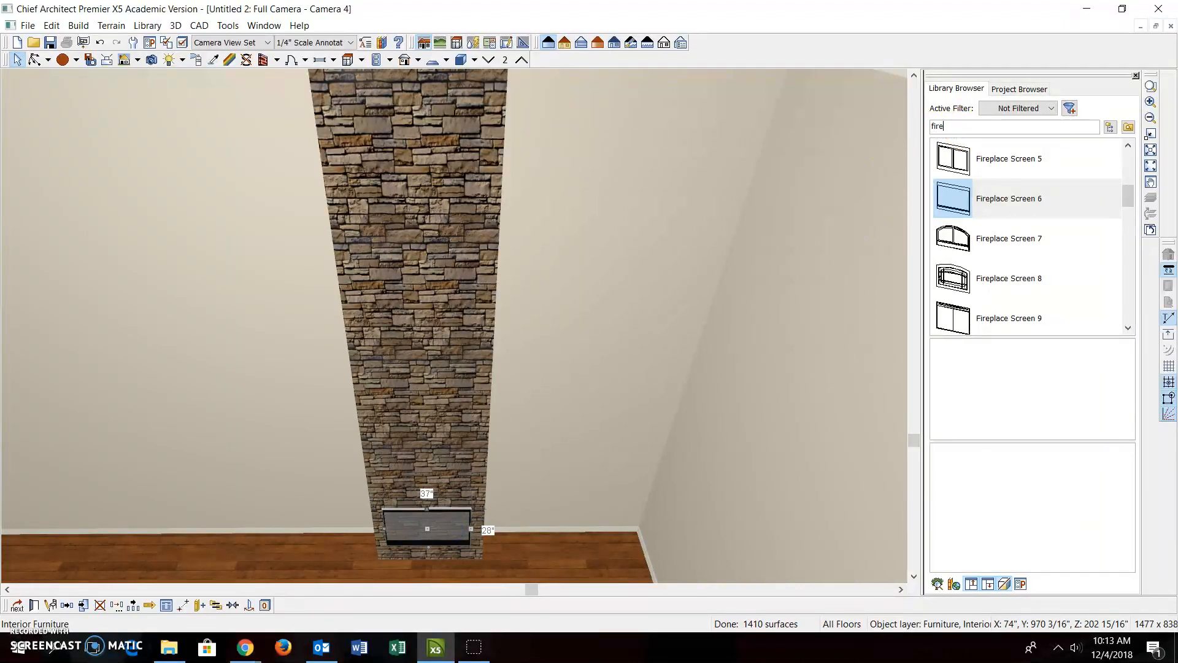
drag(1128, 158, 1131, 221)
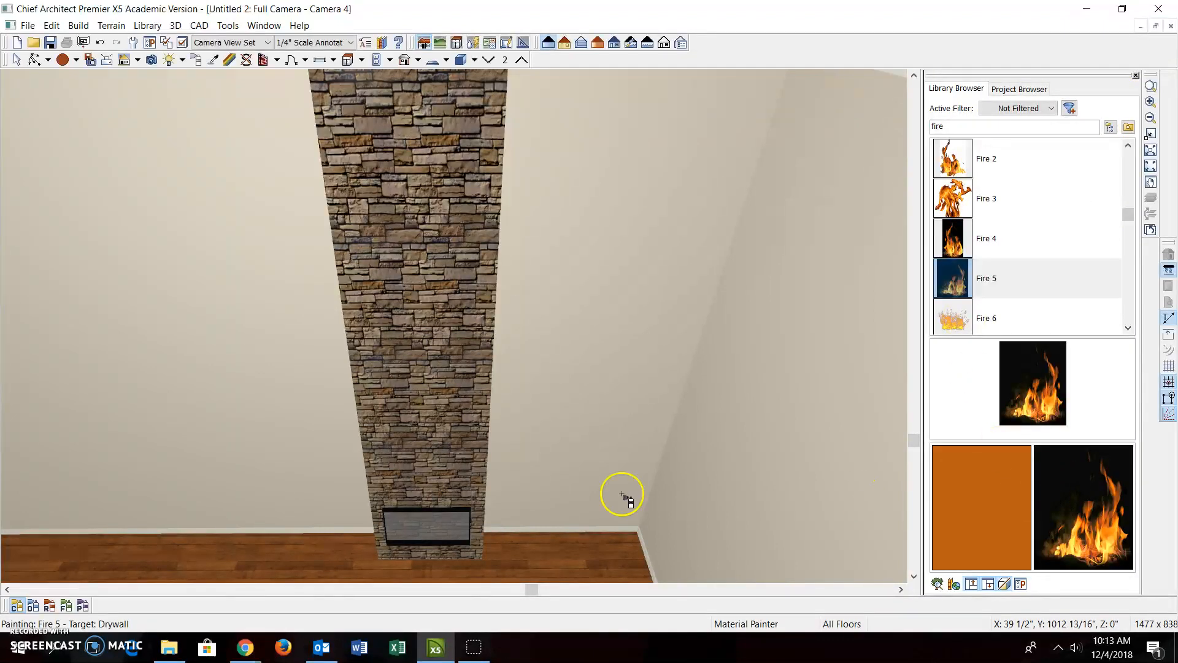
click(448, 531)
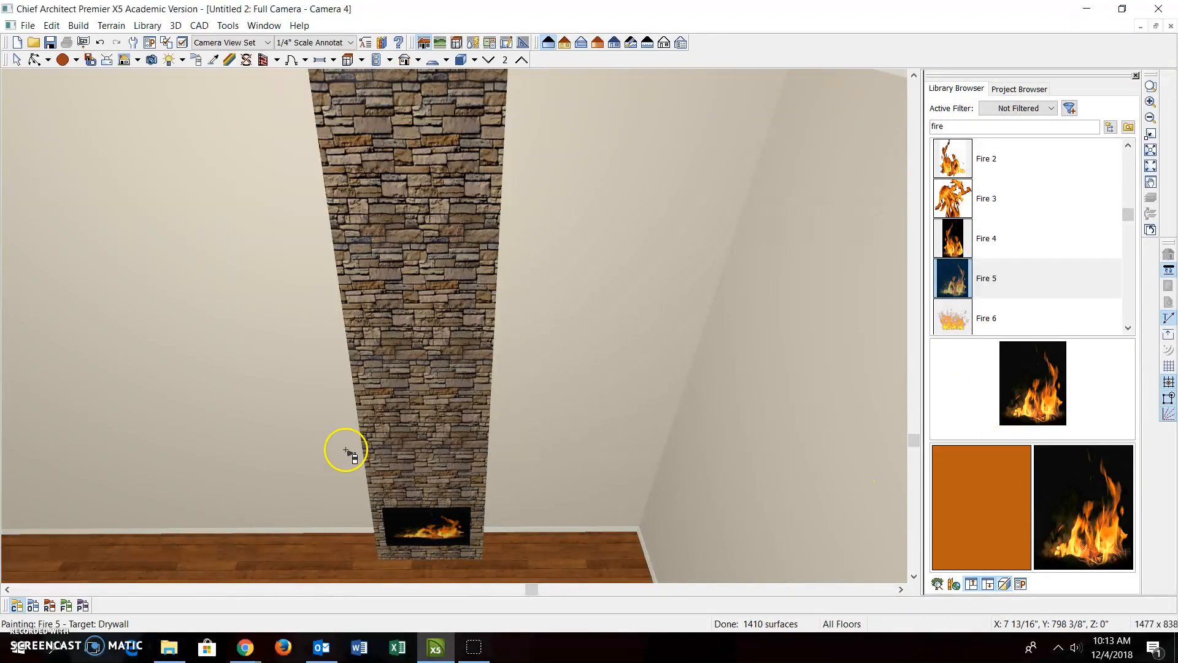
click(35, 63)
mouse_move(292, 403)
mouse_down()
mouse_move(333, 398)
mouse_move(363, 444)
mouse_move(313, 405)
mouse_up()
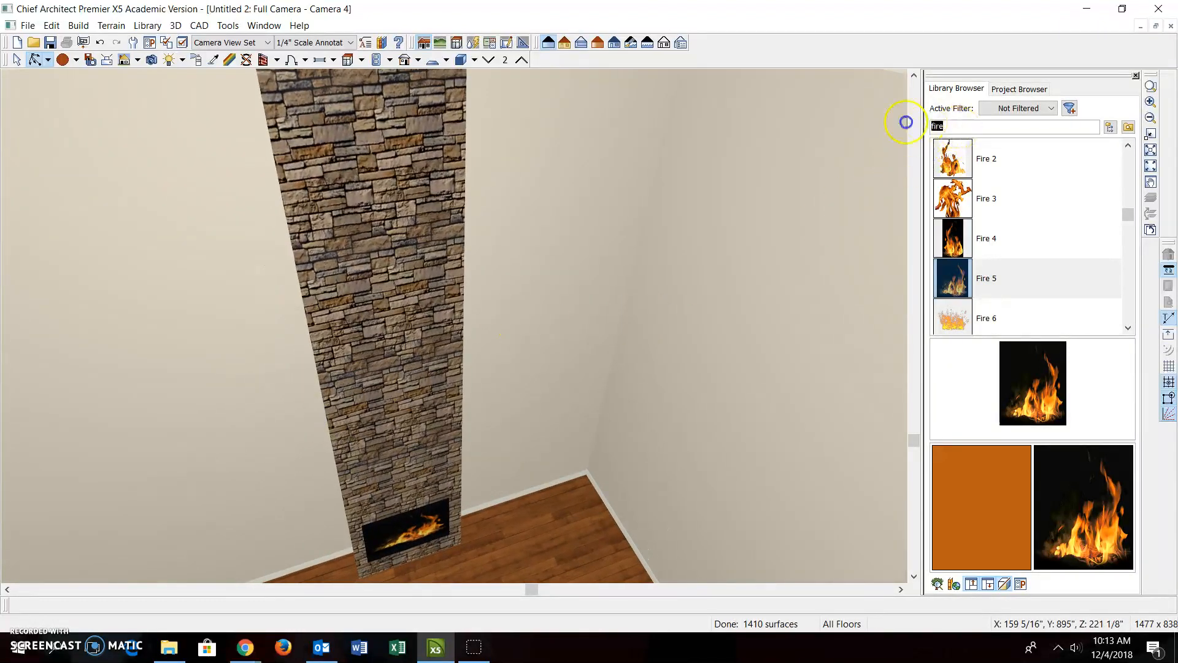
Step: Search the library for "flat screen" and place Flat Screen 8 in front of the chimney in the floor plan
text(flat screen)
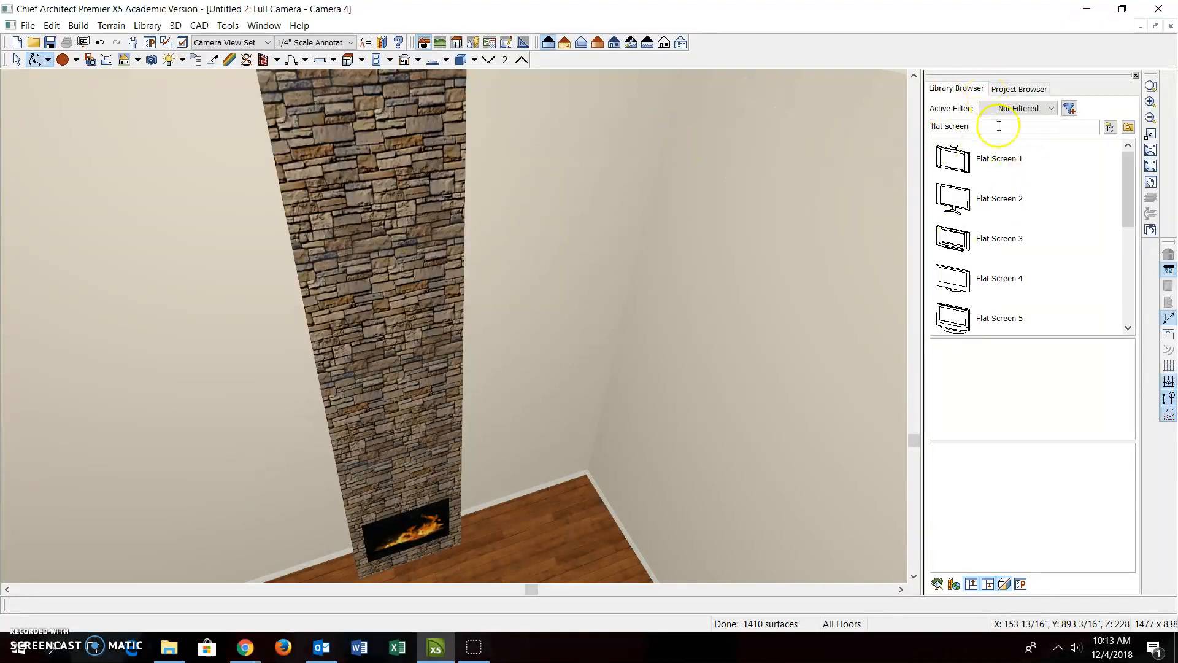
click(1171, 26)
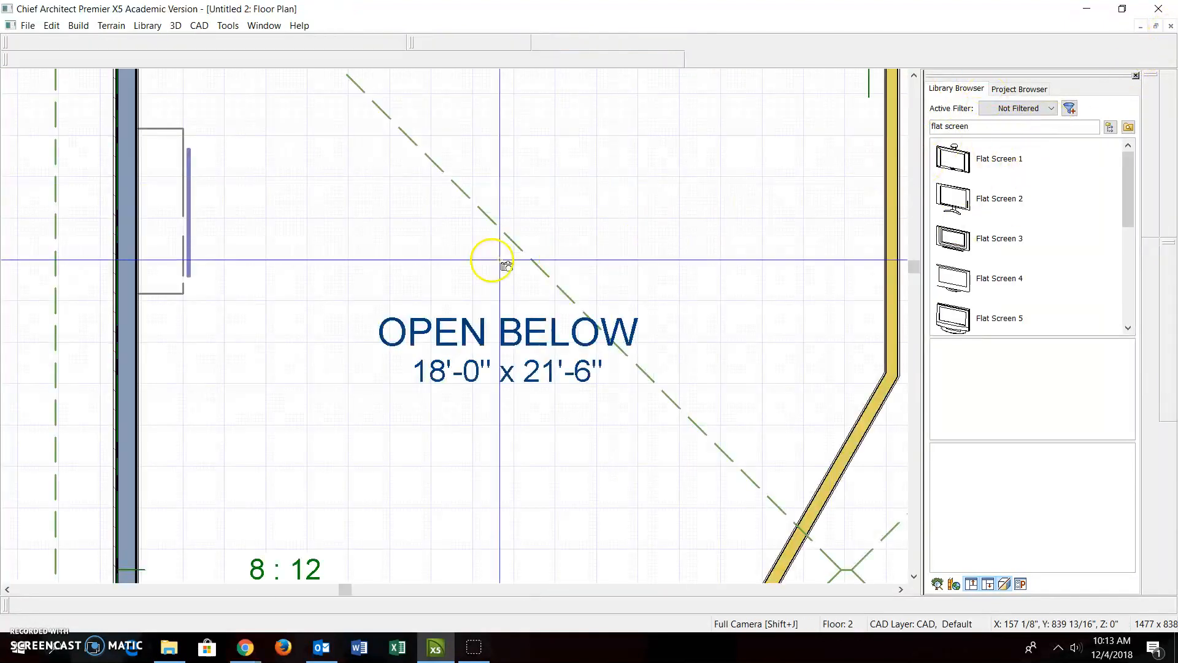
drag(1128, 204, 1133, 270)
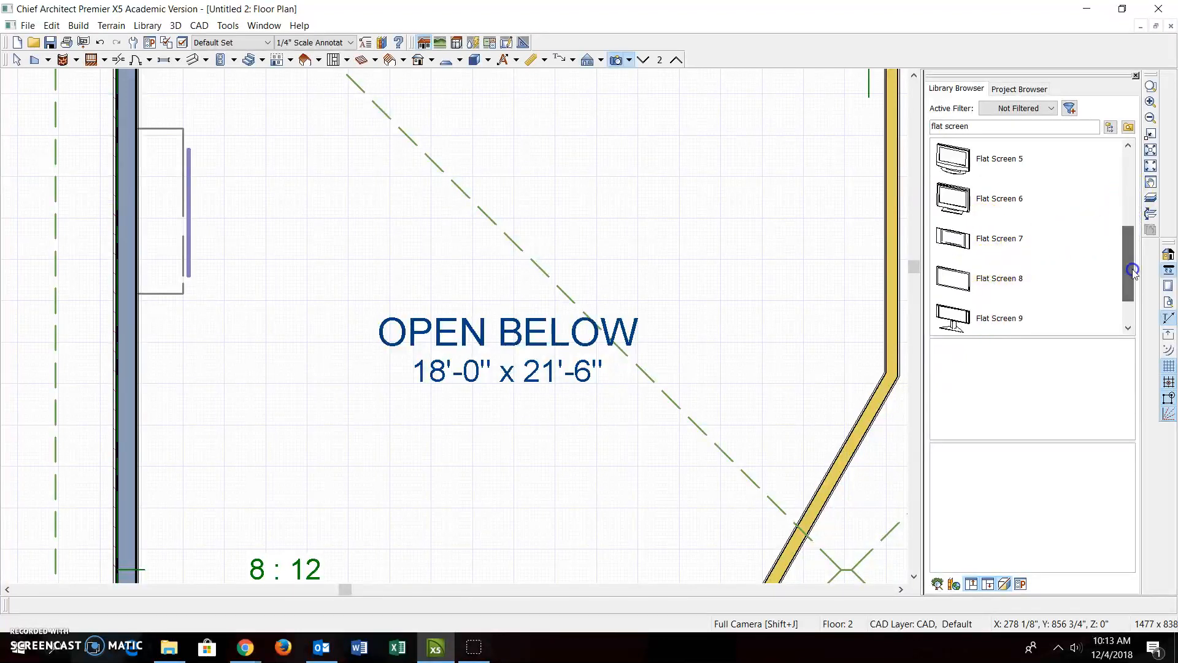
click(953, 278)
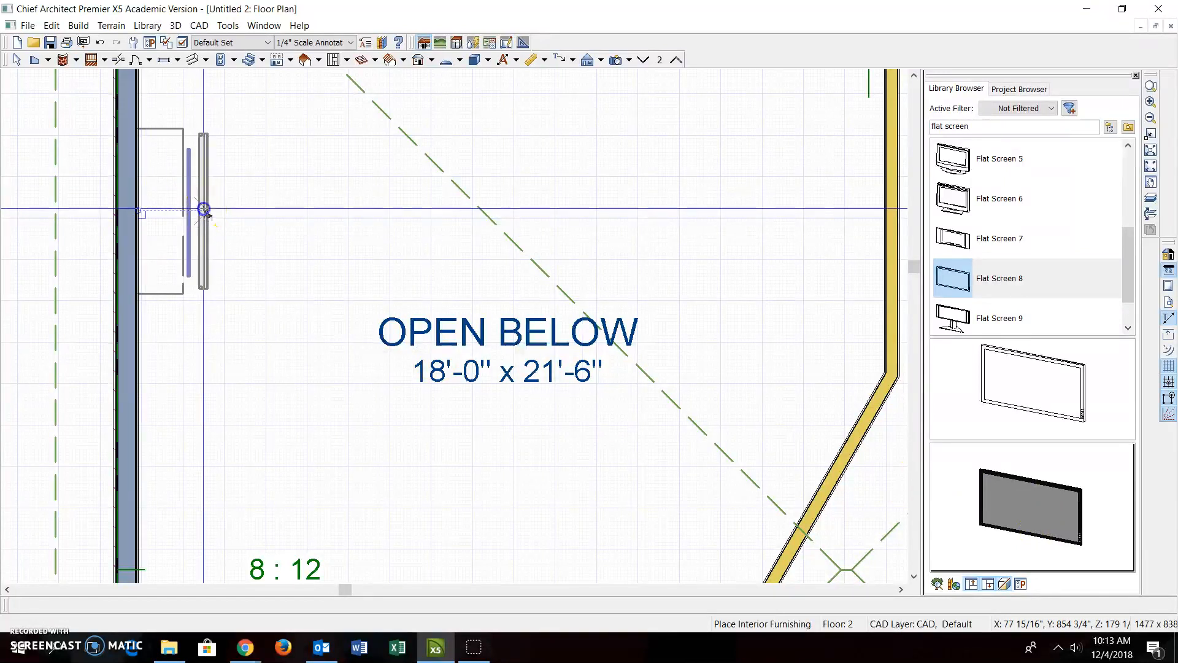
click(204, 209)
click(16, 59)
Step: Nudge the flat screen back against the chimney's front face
click(212, 206)
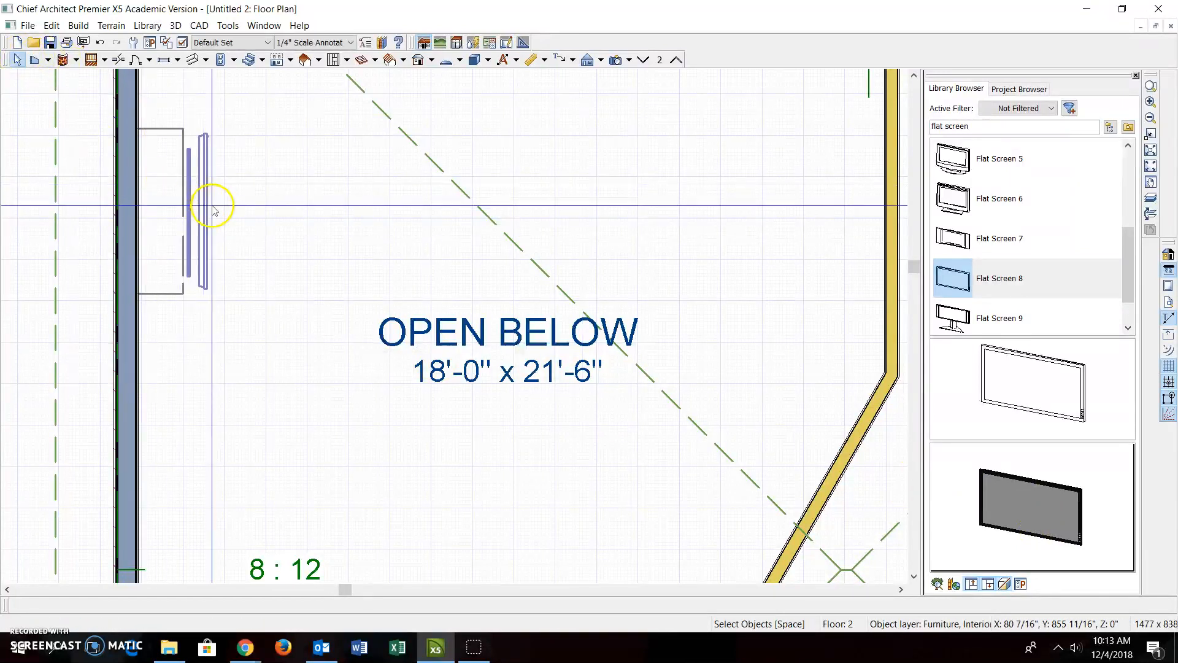
key(Left)
key(Left)
key(Left)
key(Left)
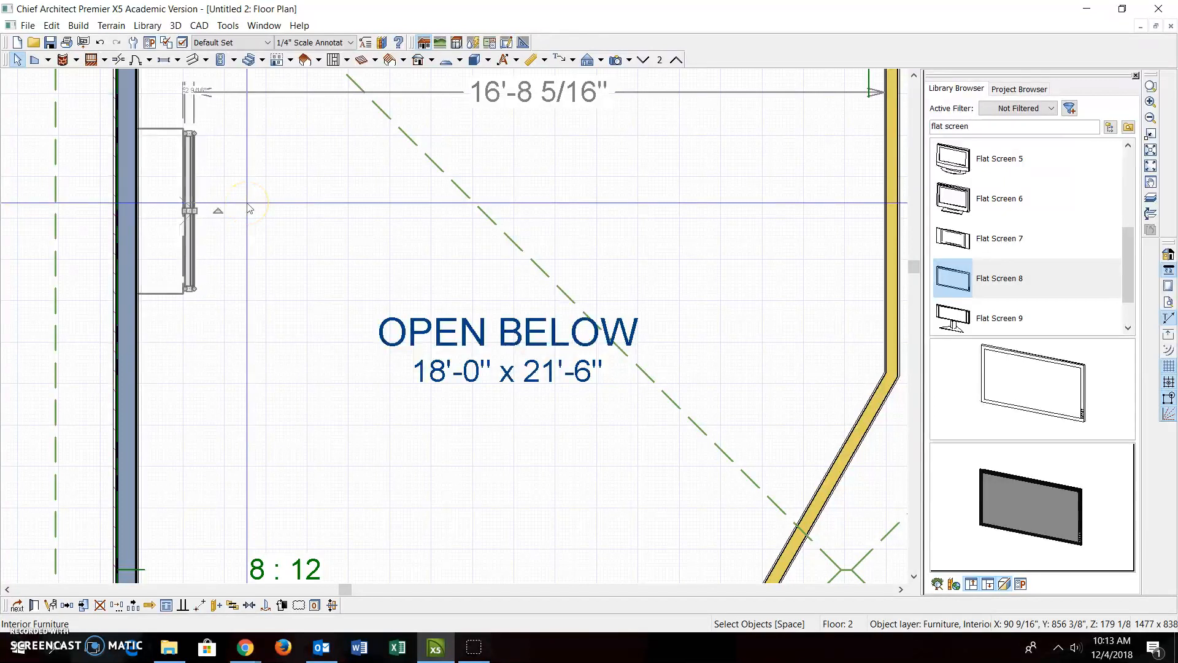
Step: Create a full camera view facing the chimney and lower the flat screen to just above the fireplace
click(616, 59)
drag(682, 175, 243, 250)
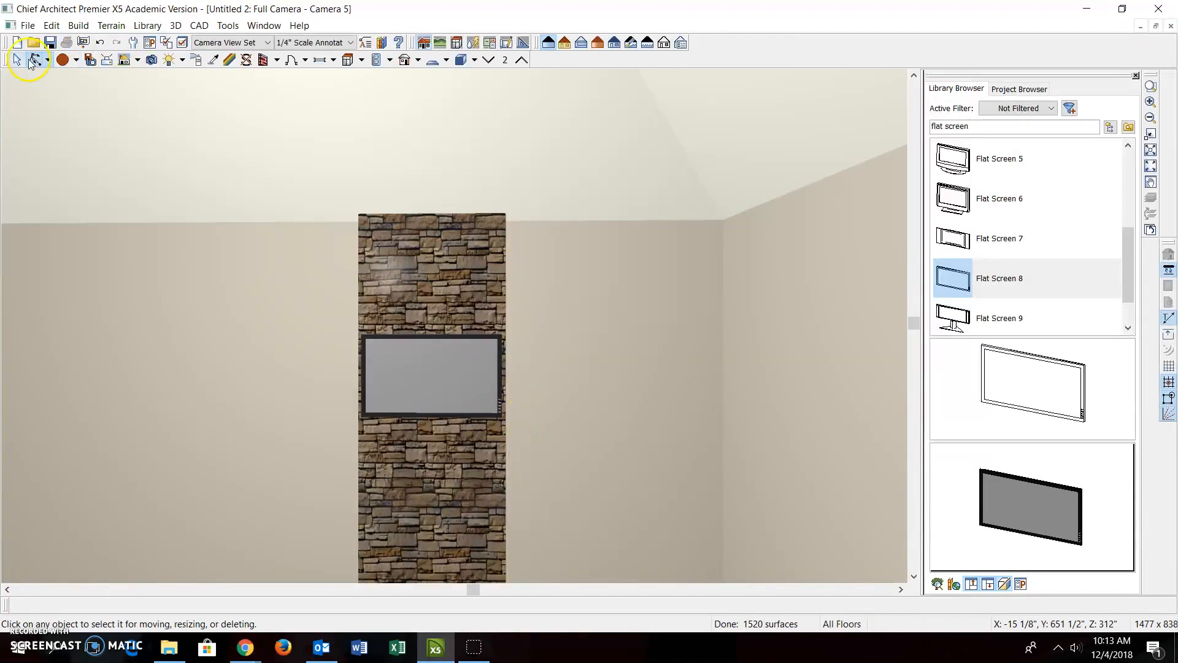
click(17, 59)
click(35, 59)
drag(311, 227, 336, 332)
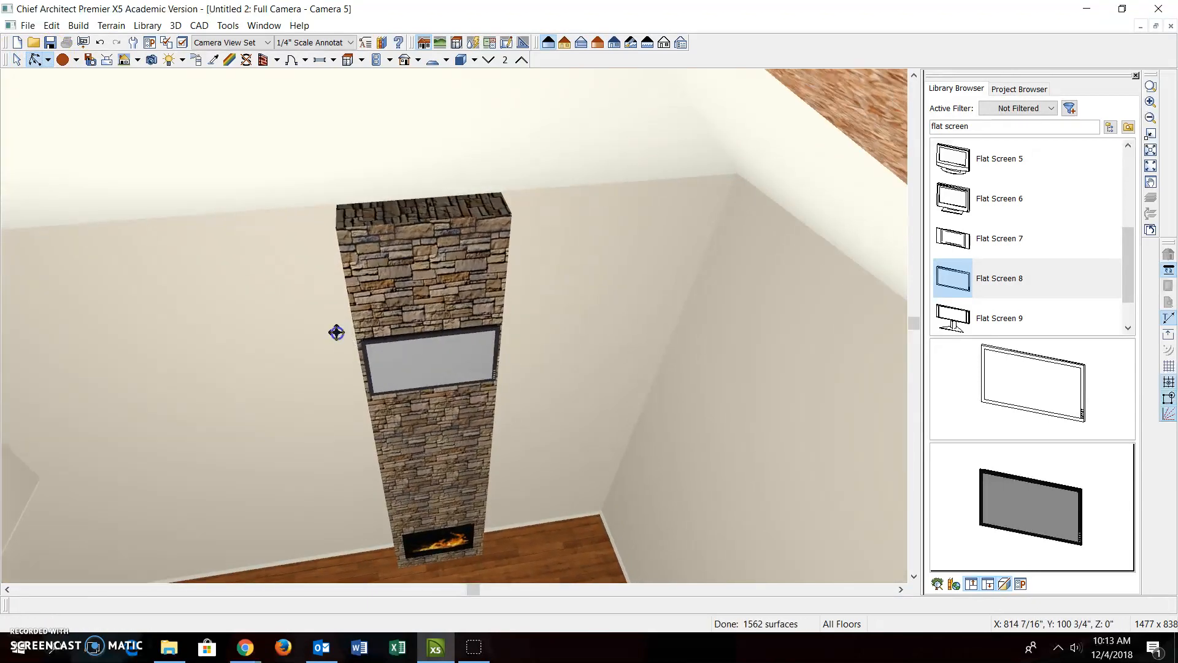
click(17, 60)
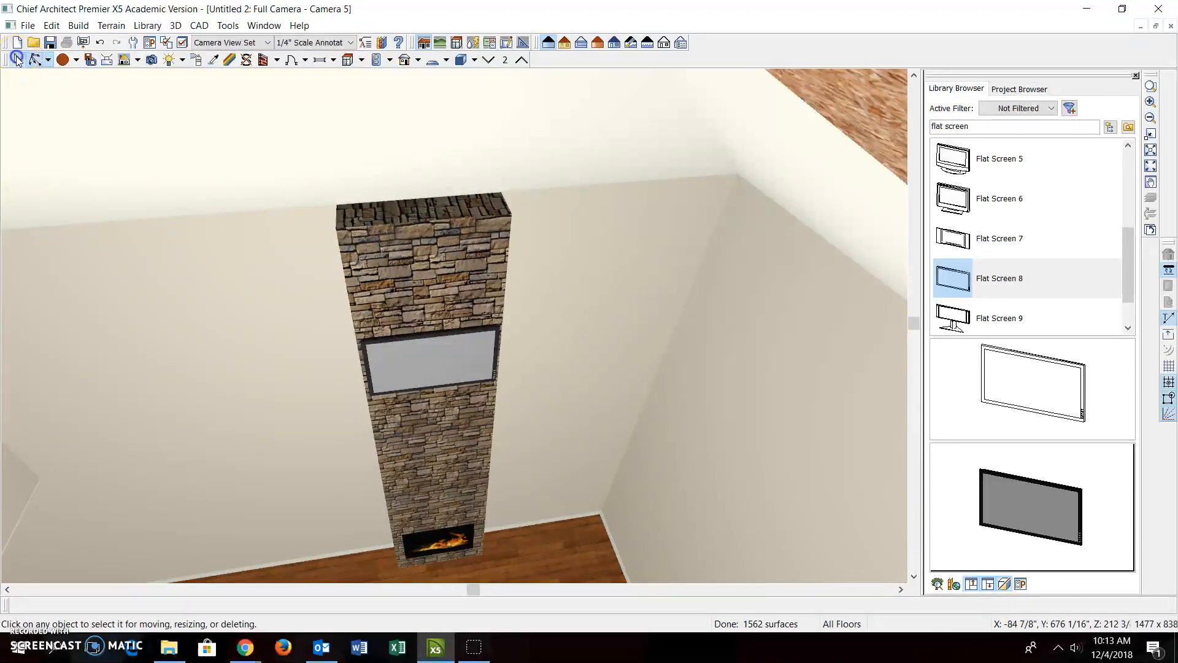
click(400, 357)
drag(430, 364, 444, 494)
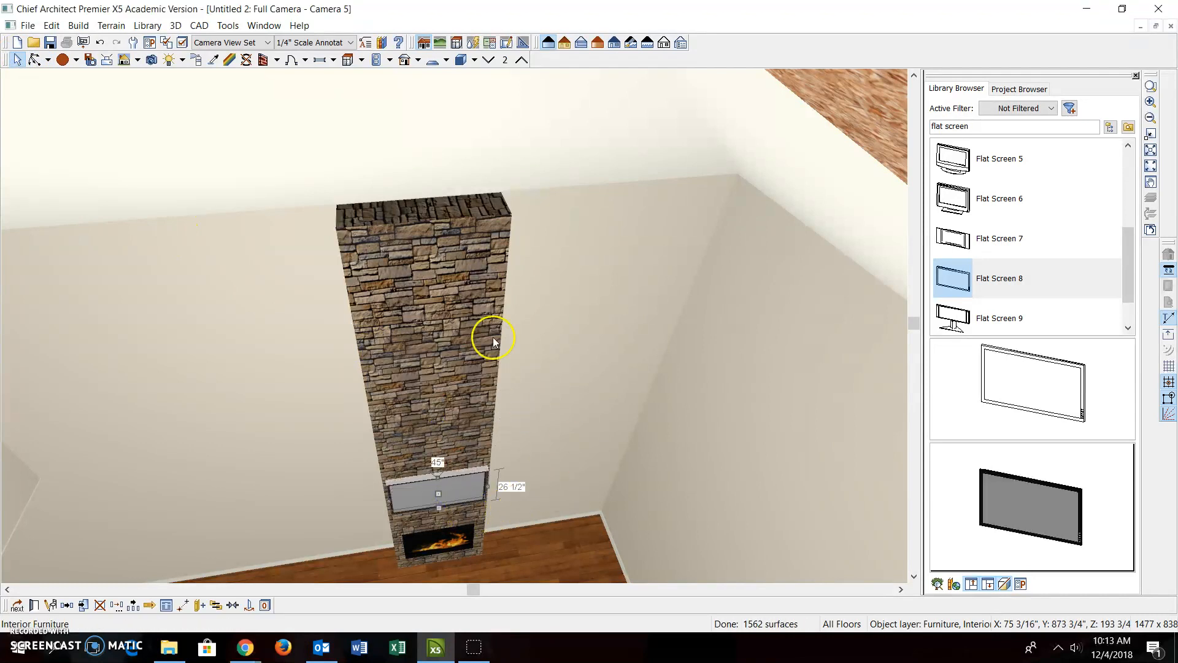
Step: Create an angled full camera view from the second floor to examine the flat screen and fireplace on the chimney
click(1170, 26)
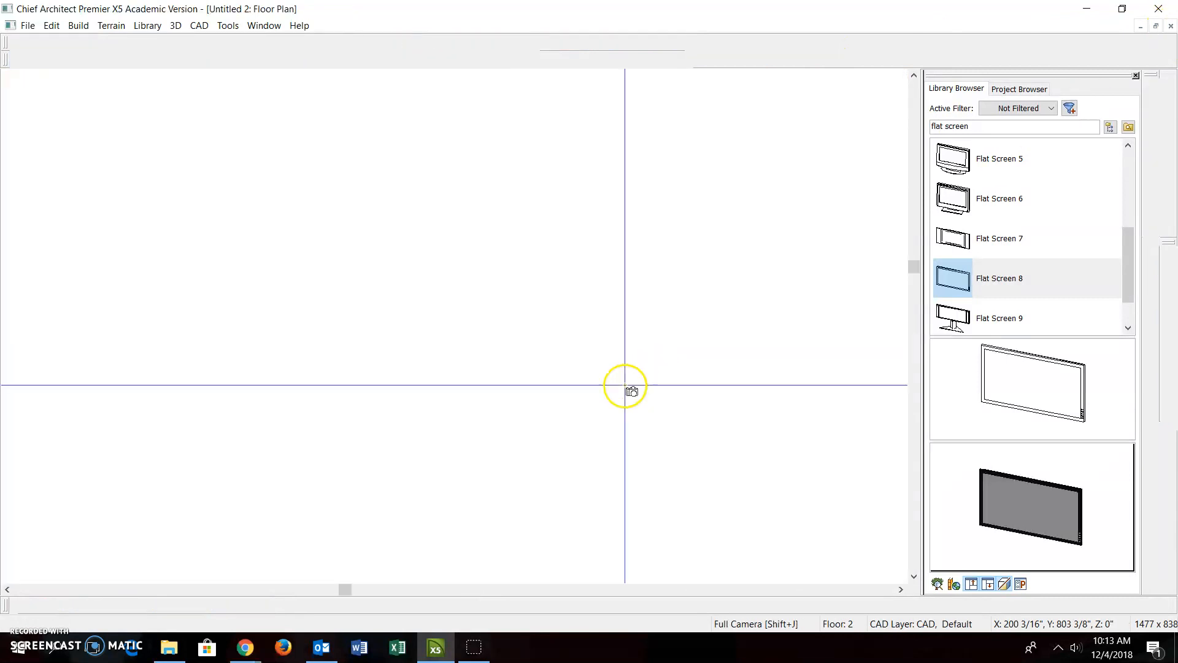
scroll(644, 203, down, 1)
drag(599, 402, 536, 360)
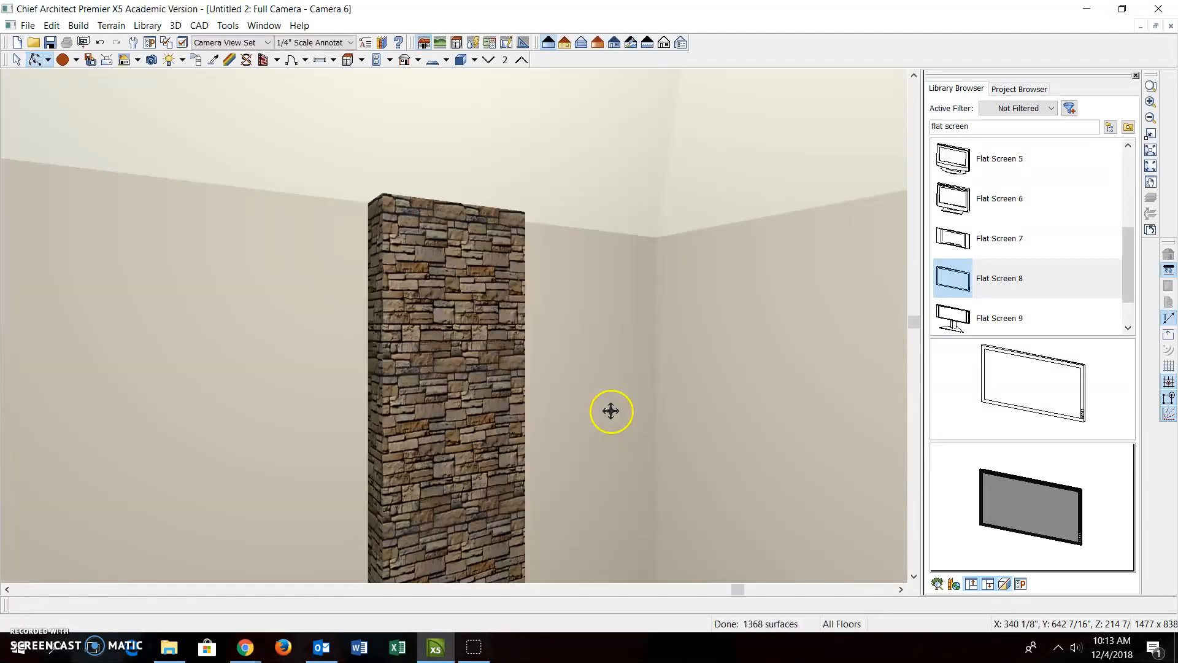
drag(610, 410, 573, 505)
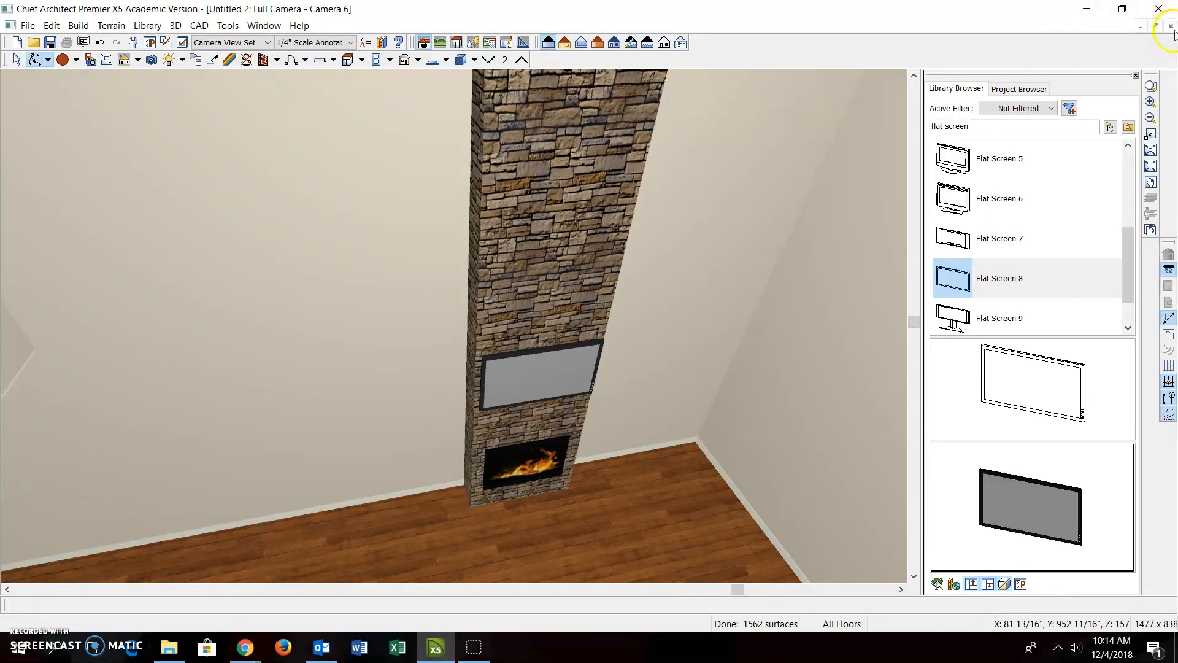
Step: Switch the plan to floor 1 and create a full camera view facing the fireplace to inspect the chimney's full height
click(1170, 26)
click(645, 61)
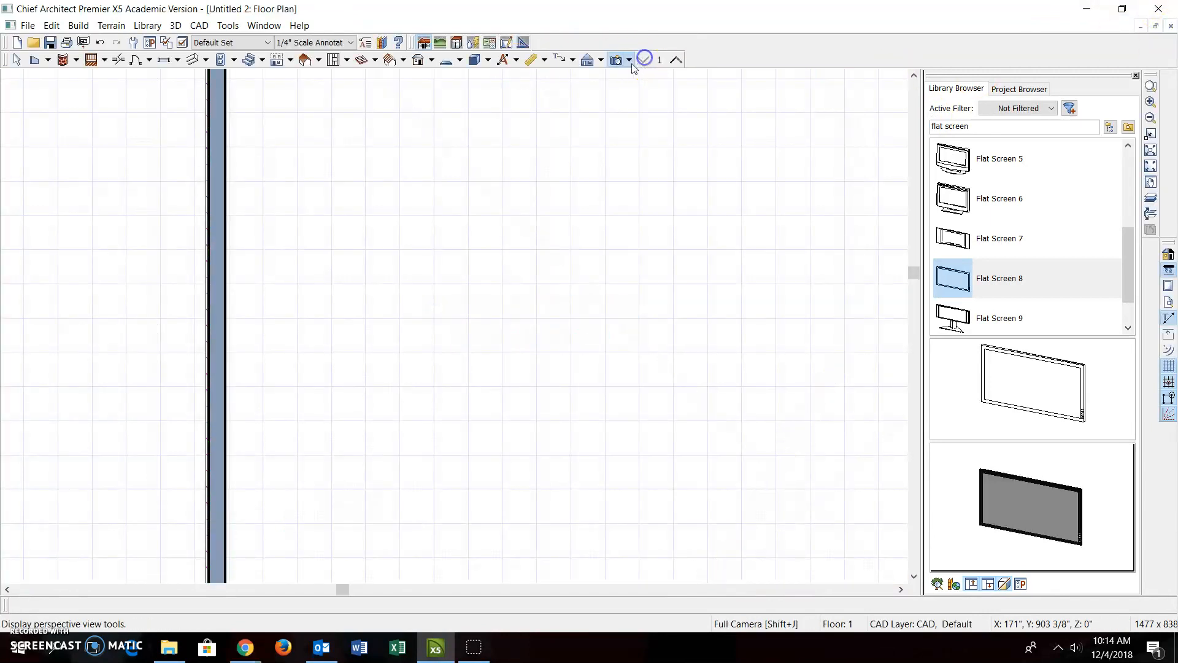
click(620, 62)
drag(858, 252, 729, 262)
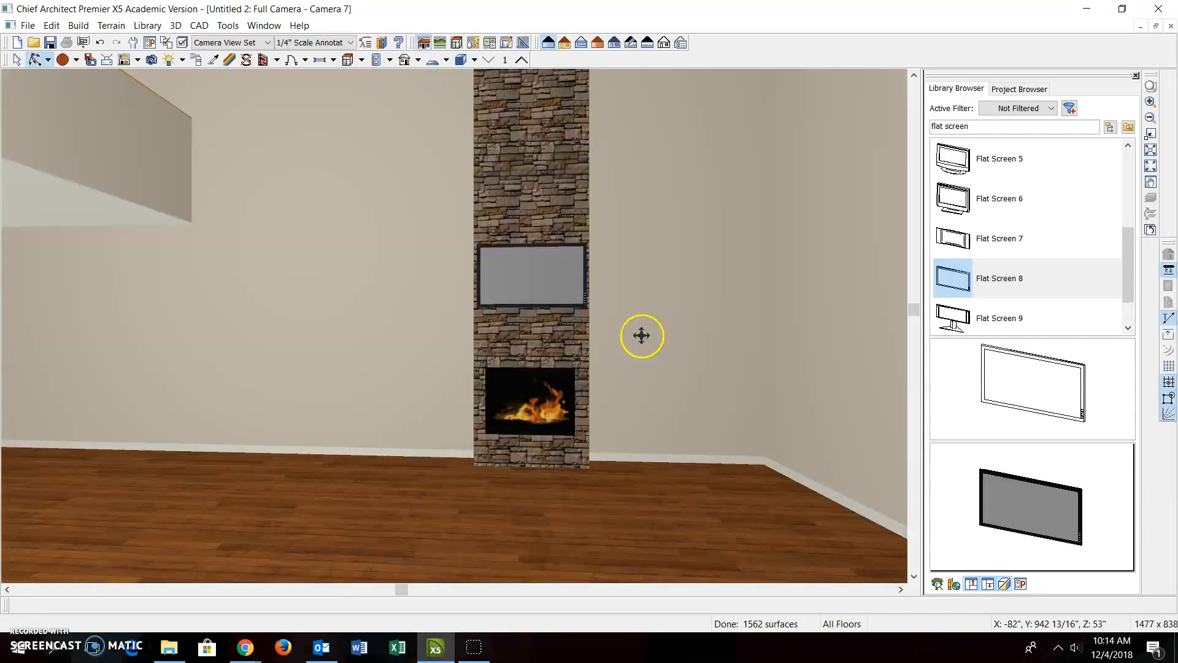
scroll(448, 237, up, 1)
drag(448, 237, 477, 234)
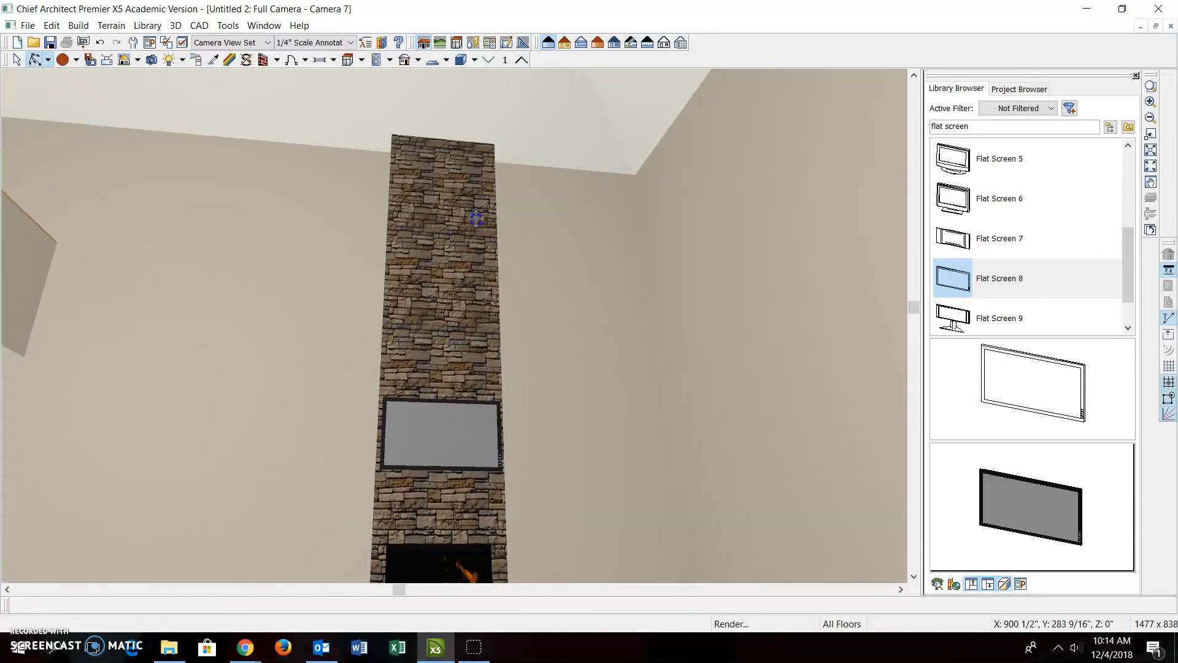
Step: Search the library for "mantel" and place the Block Mantel against the chimney's front face in the floor 2 plan
triple_click(991, 124)
text(mat)
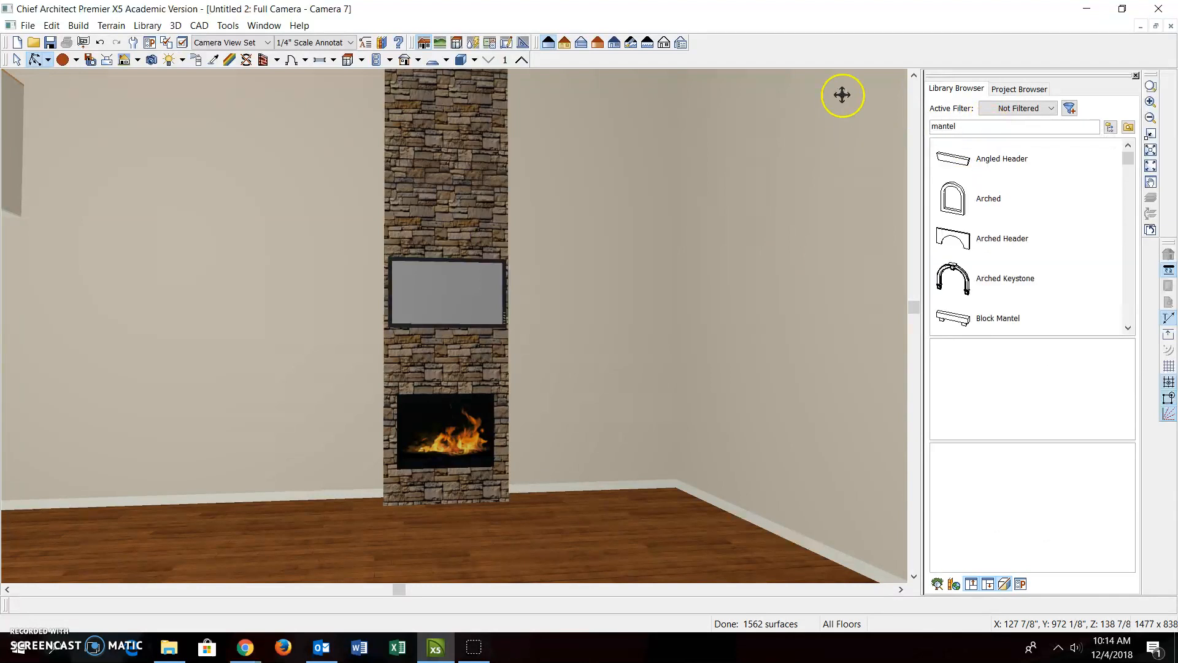
click(995, 326)
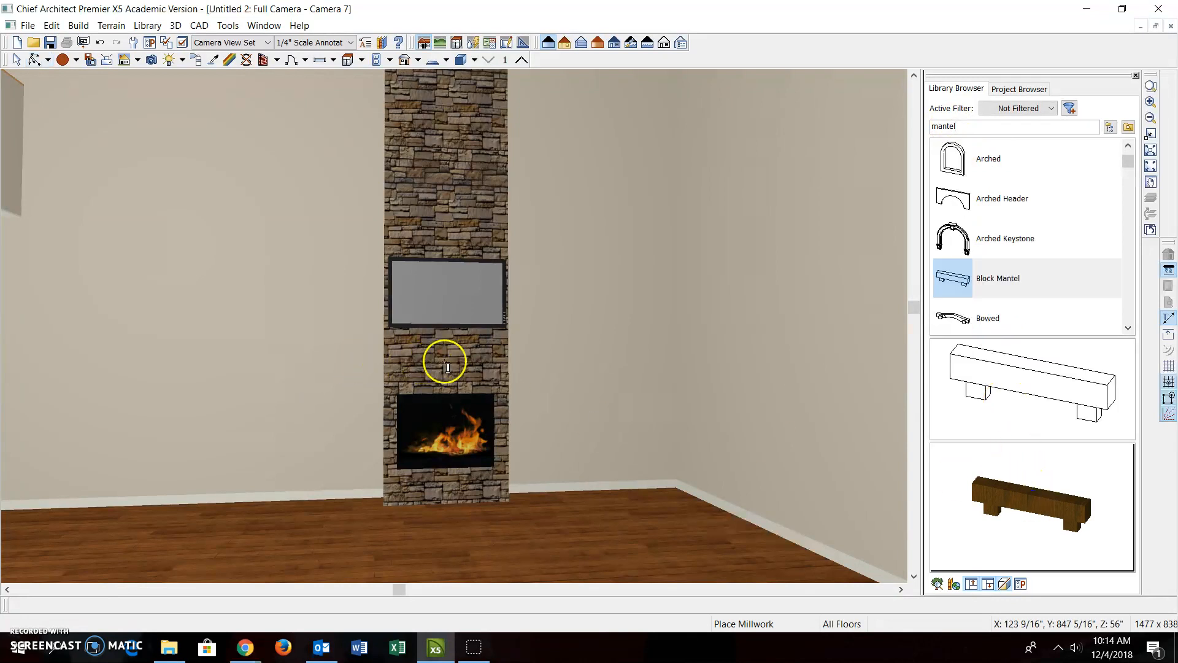
click(1170, 26)
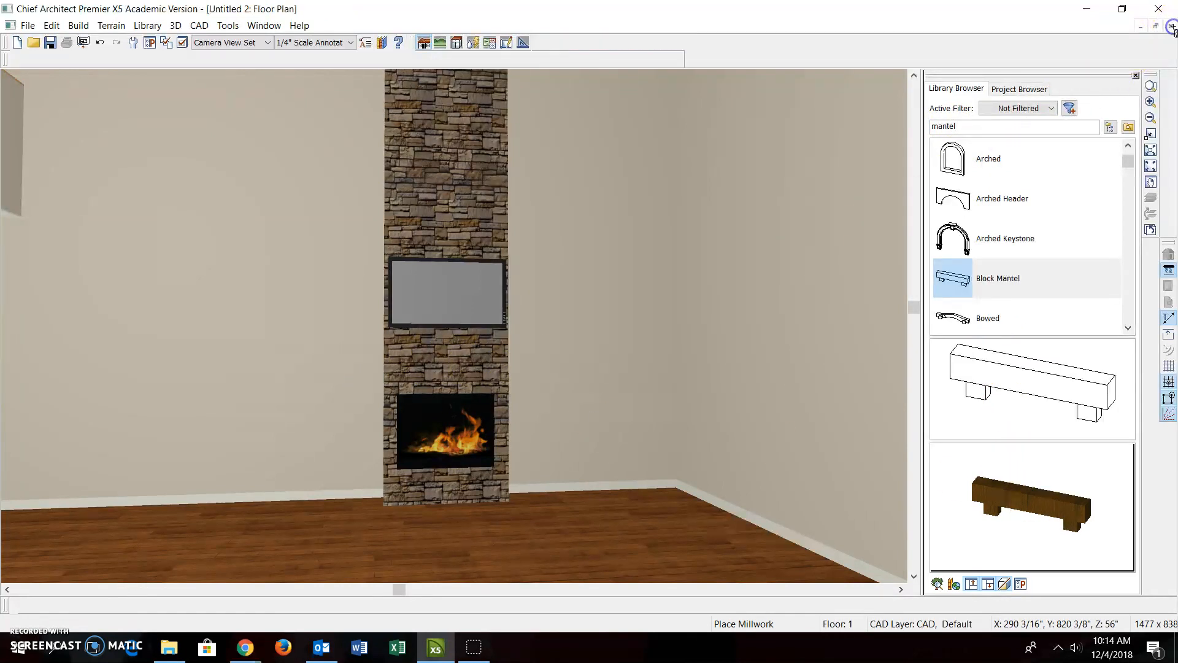
click(676, 59)
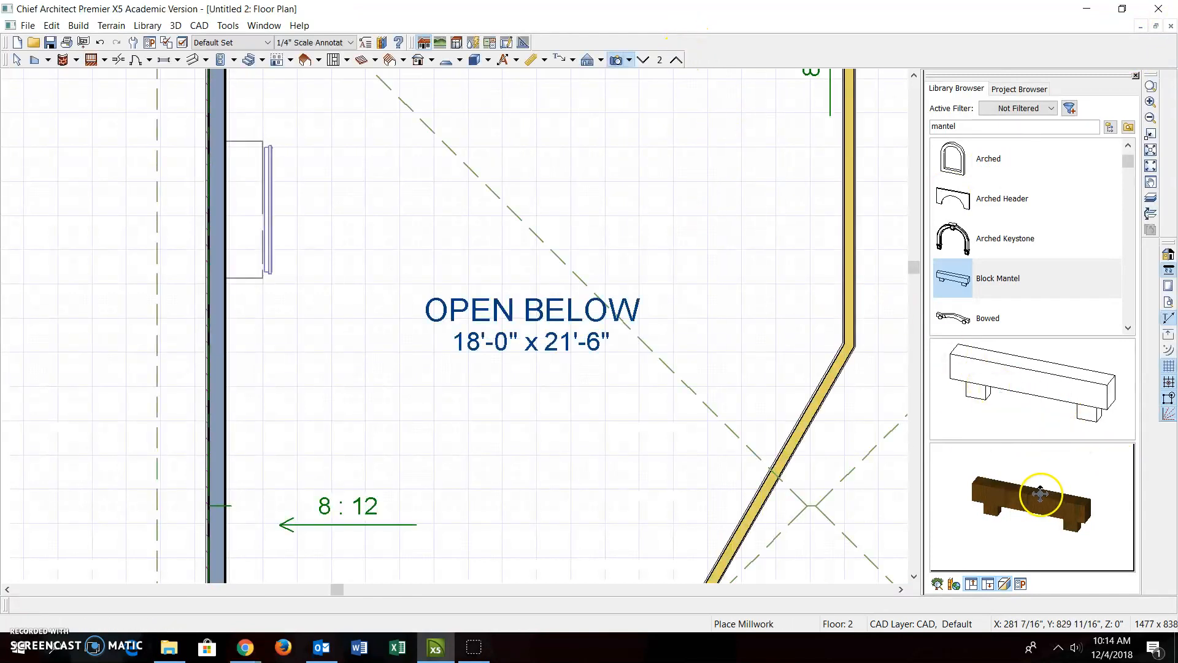
scroll(289, 211, up, 1)
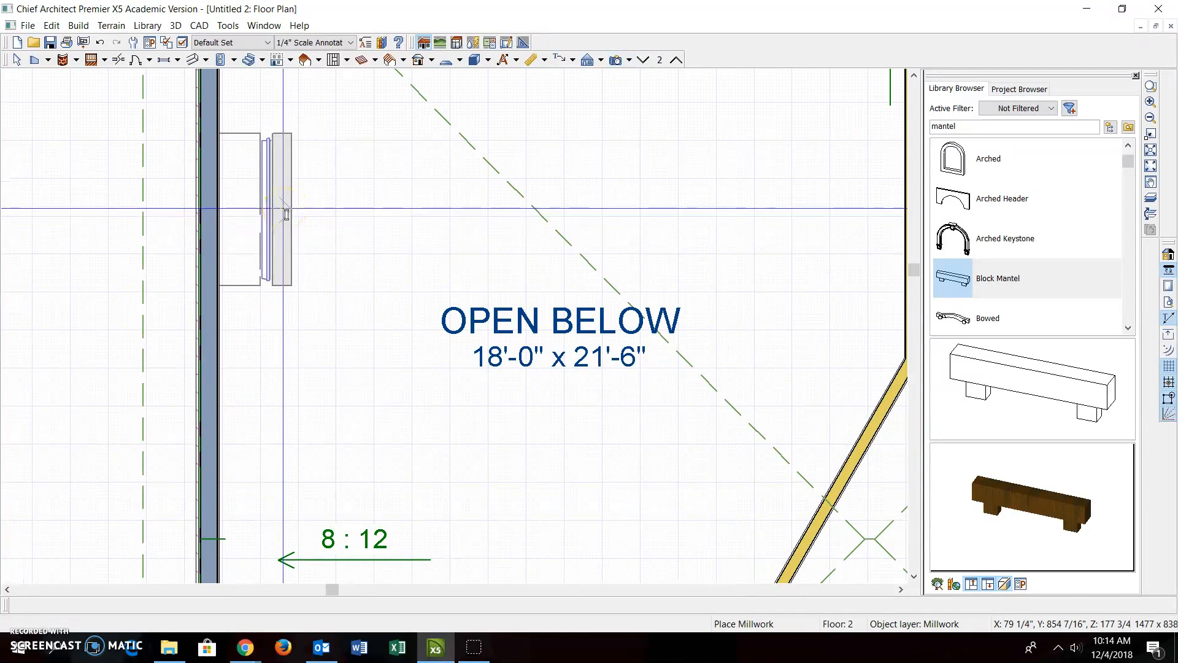
click(274, 209)
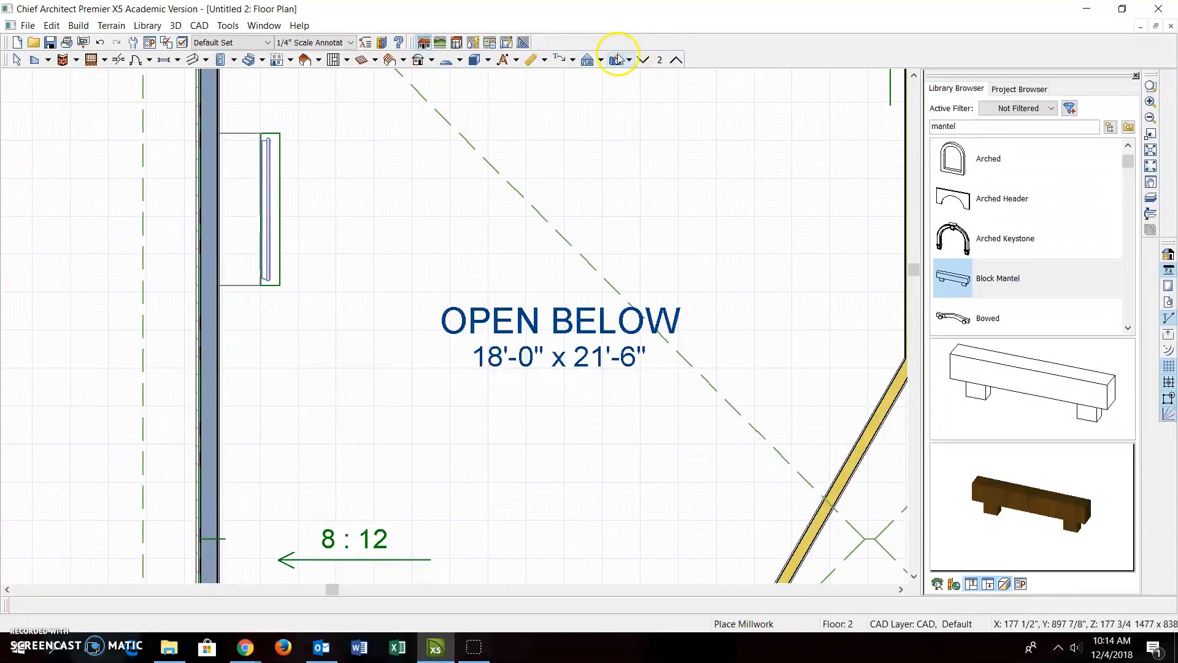
Step: Create a full camera view from floor 1 facing the chimney and lower the mantel to between the flat screen and the fireplace
click(642, 61)
drag(830, 224, 592, 220)
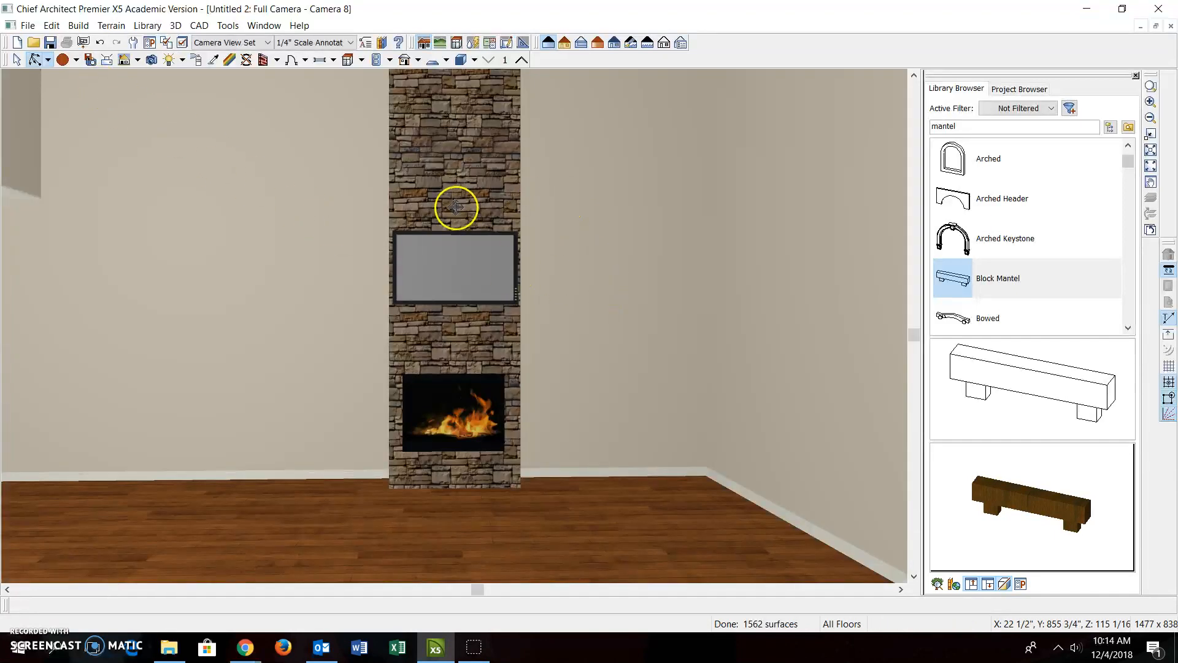
drag(455, 216, 446, 165)
click(17, 59)
click(498, 134)
drag(460, 133, 465, 416)
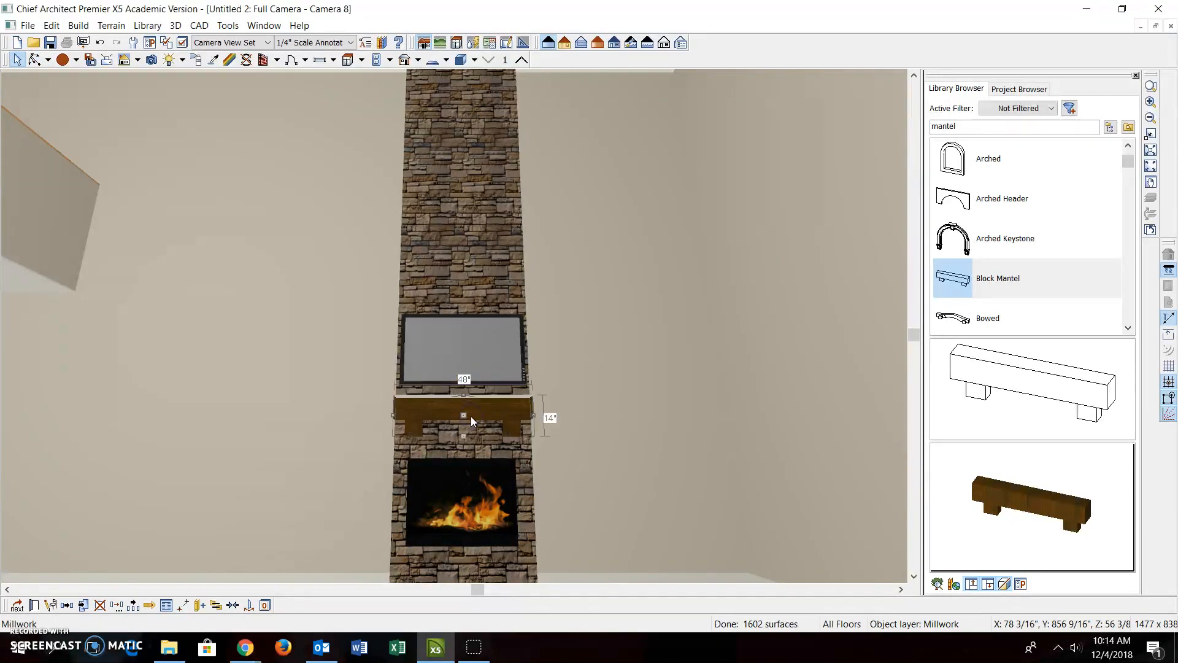
click(660, 397)
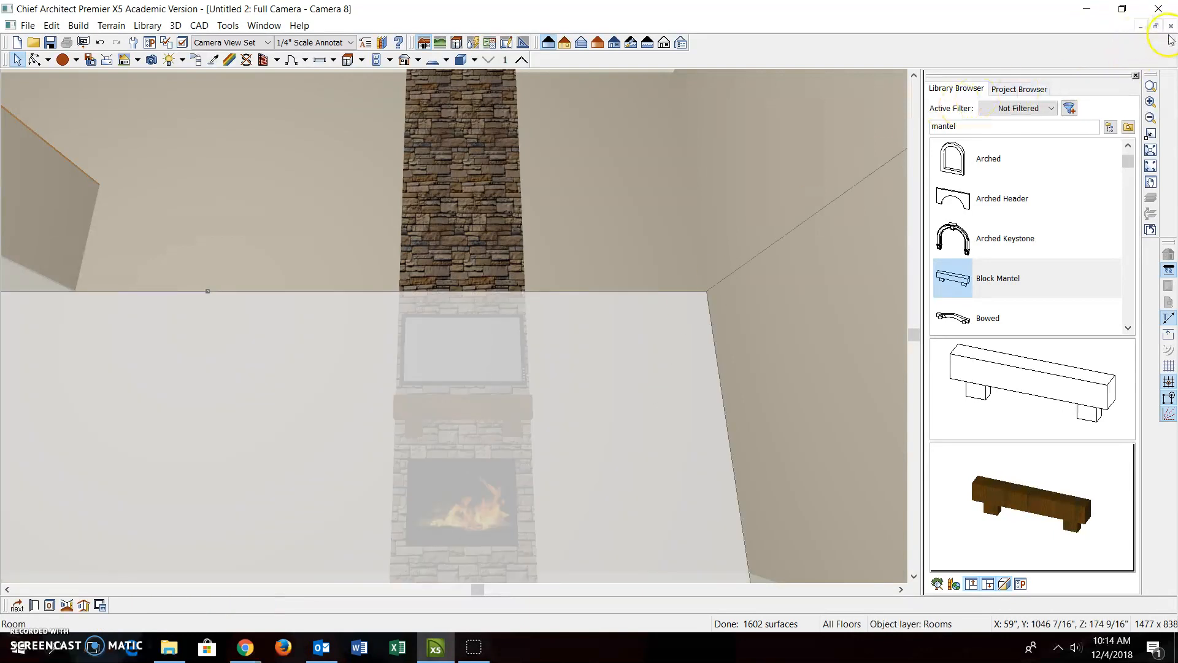
Step: Replace the current camera view with a new full camera view facing the chimney to inspect the mantel, flat screen and fireplace
click(1170, 26)
drag(834, 317, 683, 284)
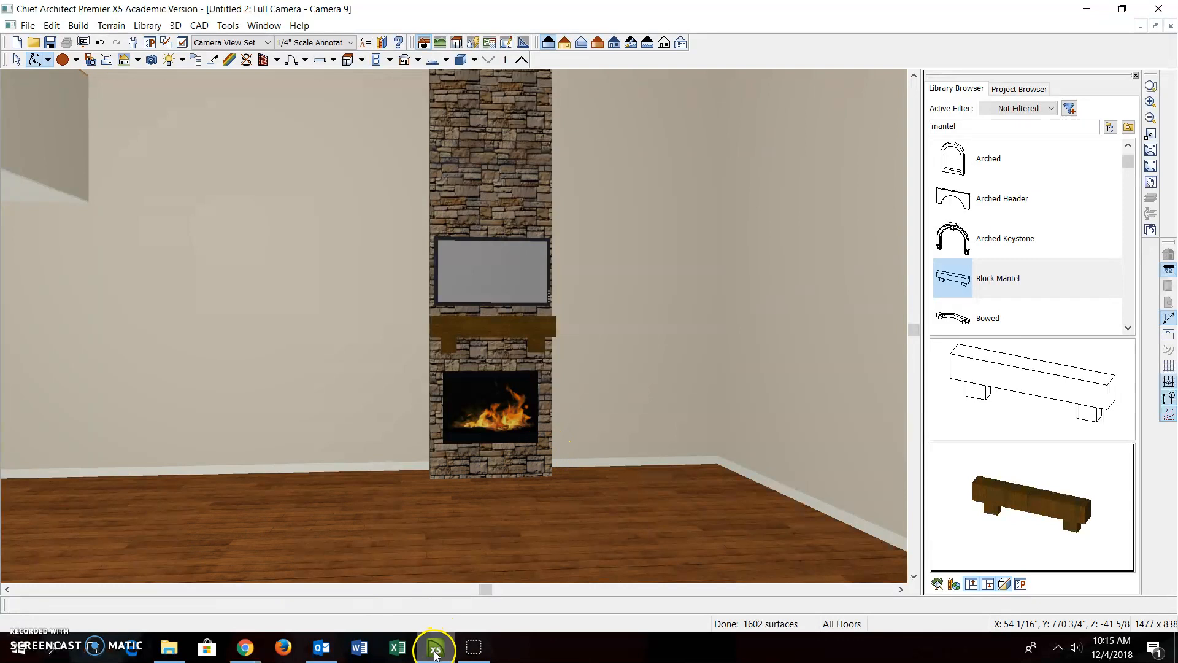
Step: Bring up the Brown Log Cabin camera view and move around the living room to examine its brick corner fireplace from several angles
click(1141, 27)
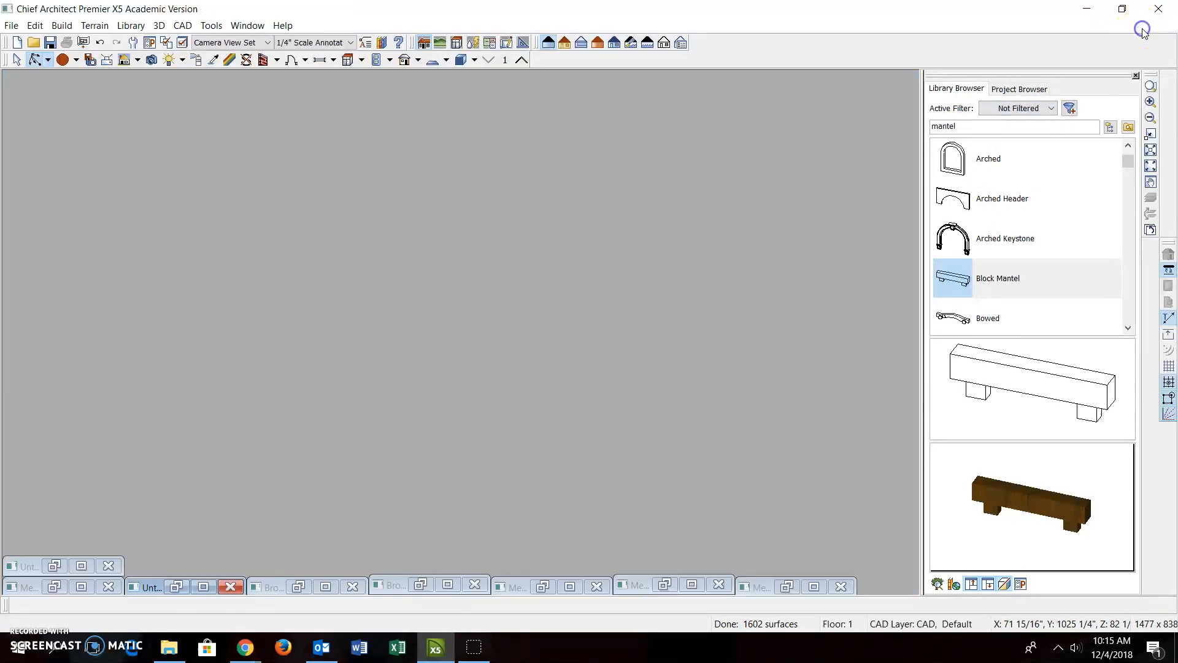
click(326, 585)
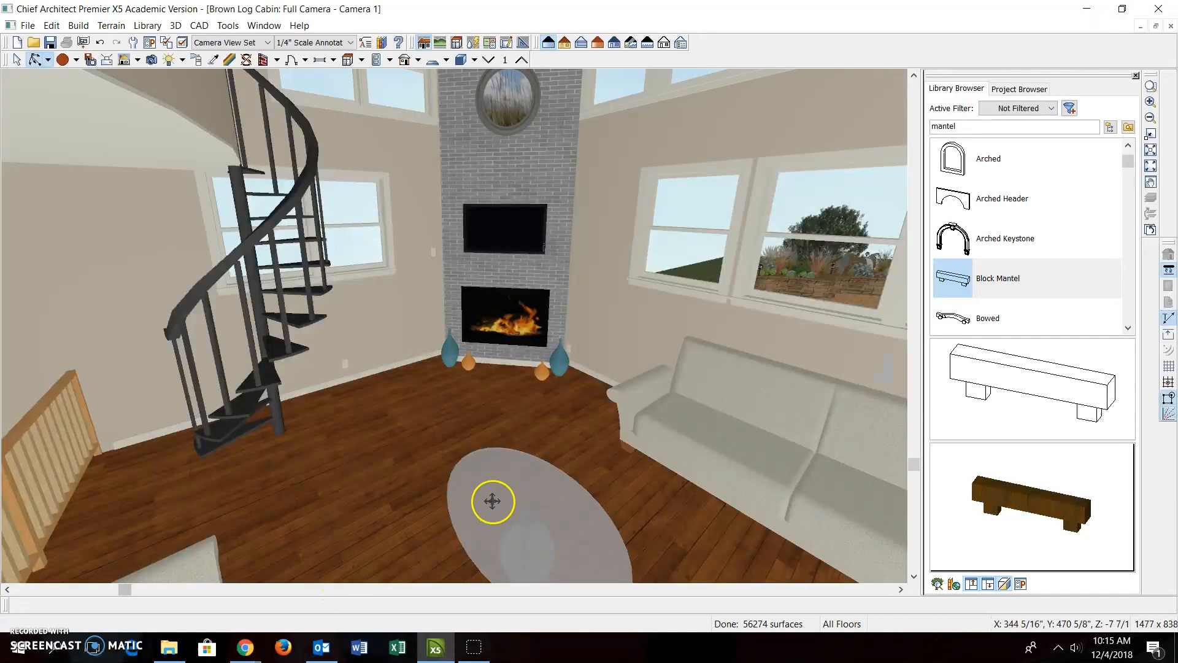
mouse_move(550, 469)
mouse_down()
mouse_move(561, 452)
mouse_move(513, 433)
mouse_move(434, 483)
mouse_move(514, 455)
mouse_move(553, 462)
mouse_up()
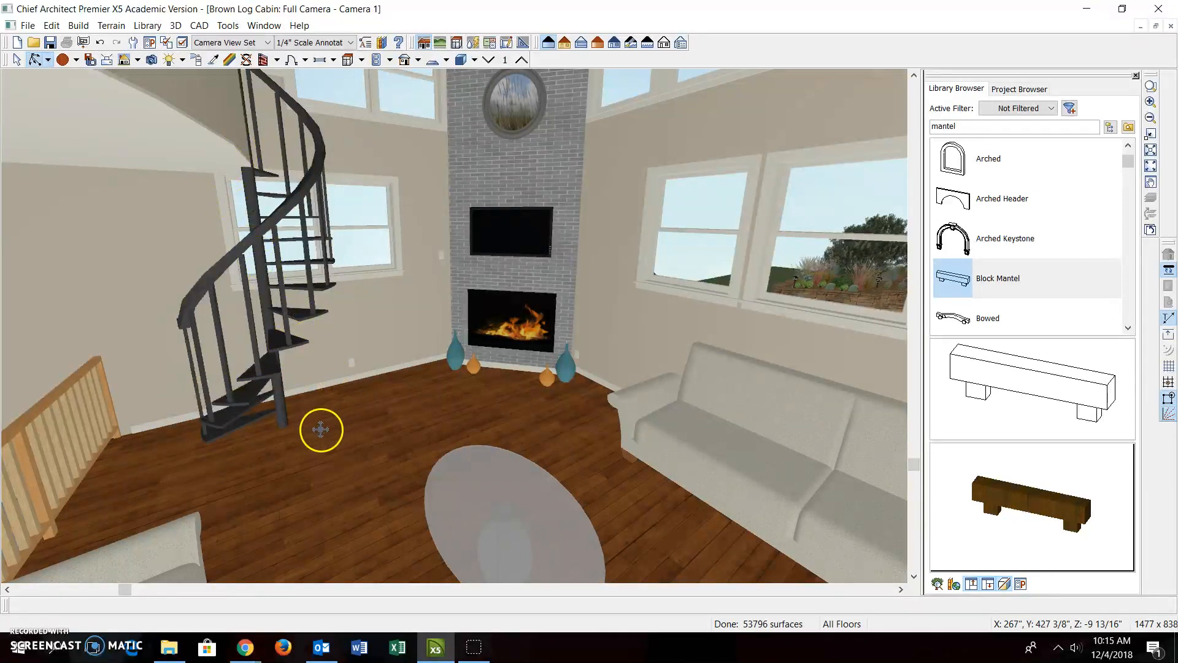
drag(312, 451, 168, 400)
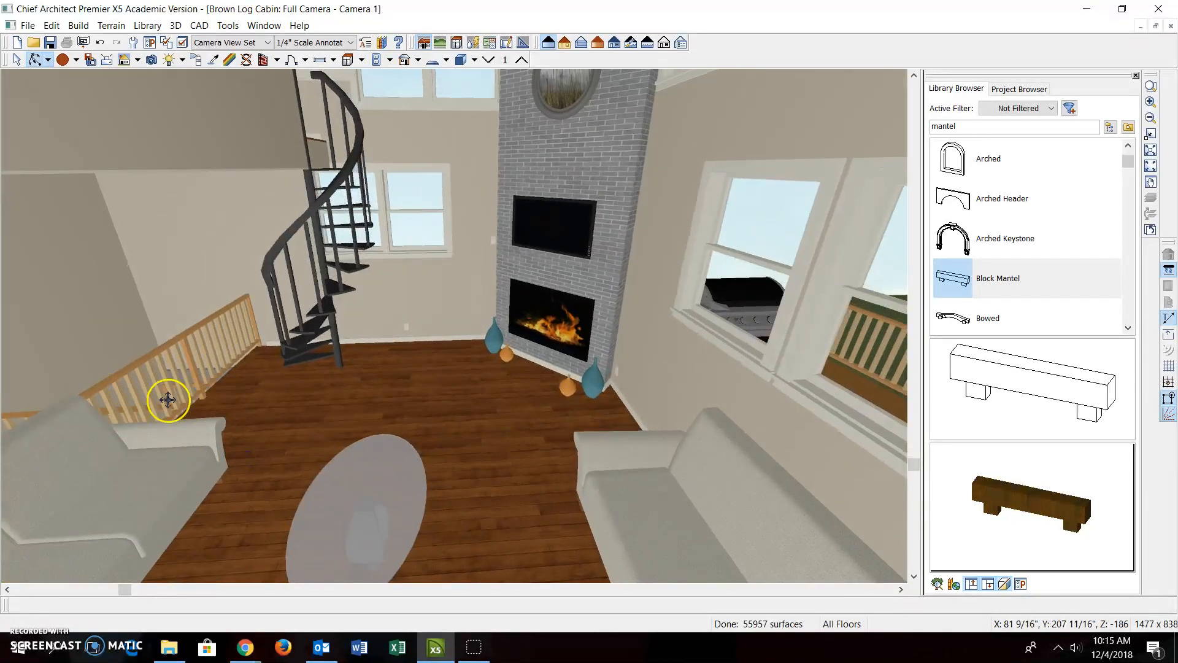
drag(344, 408, 605, 341)
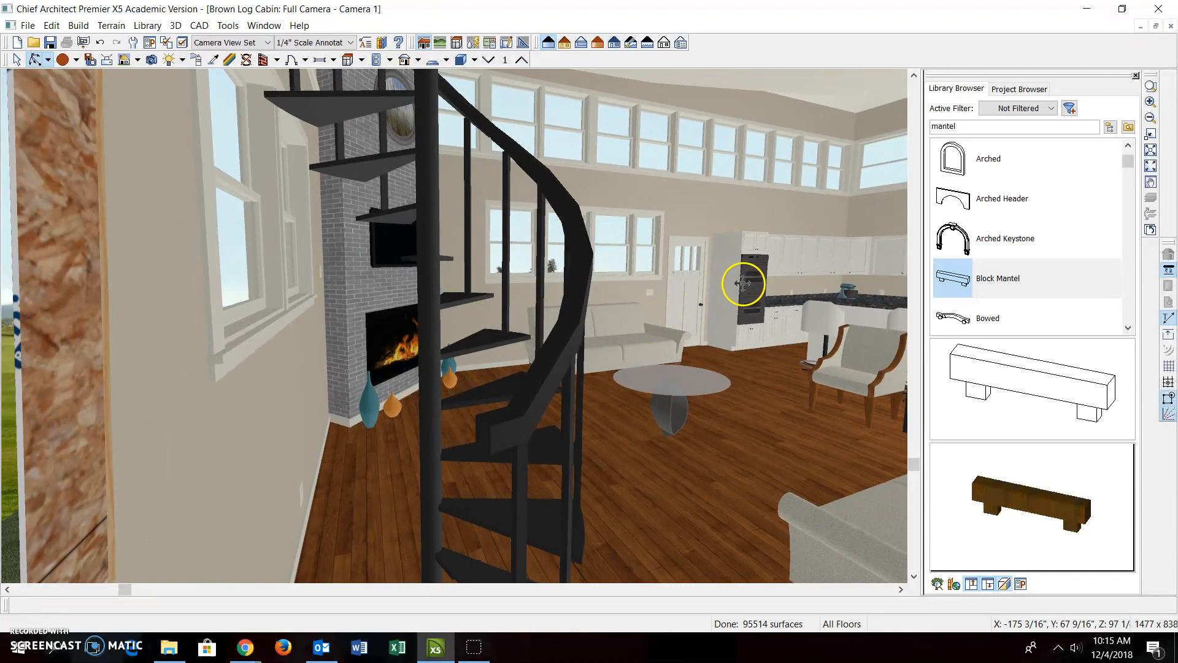
drag(848, 295, 699, 300)
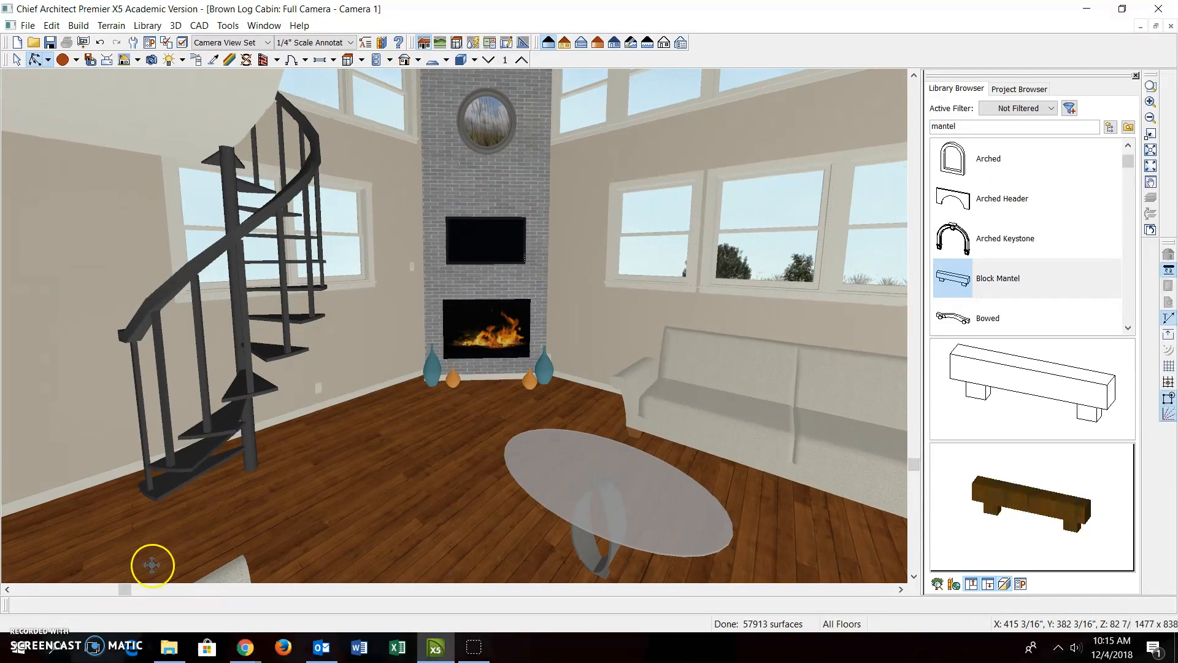